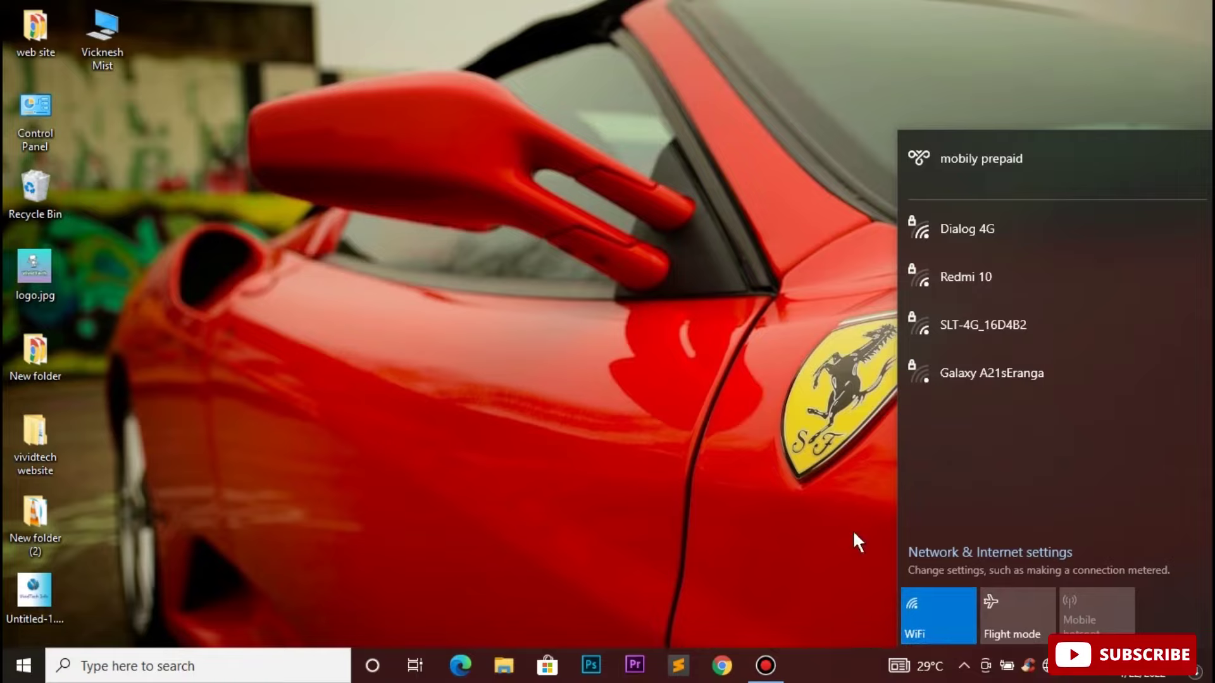
# Step: Open the Network & Internet page of Windows Settings
pyautogui.click(23, 665)
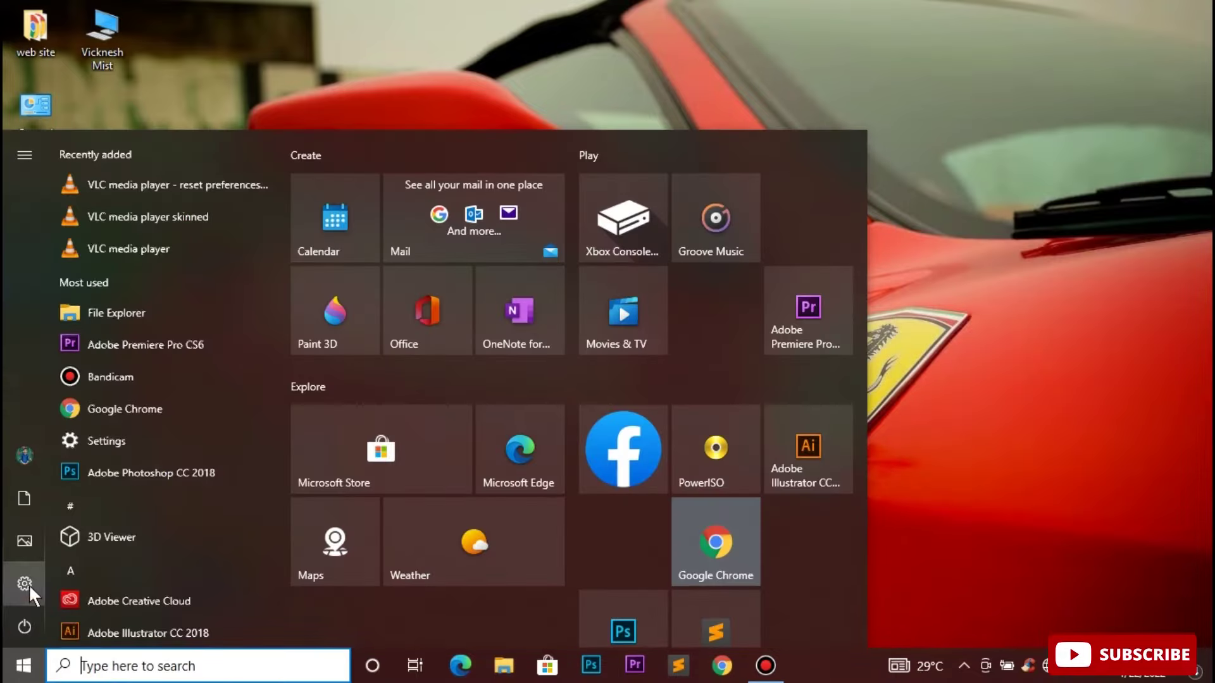
pyautogui.click(28, 584)
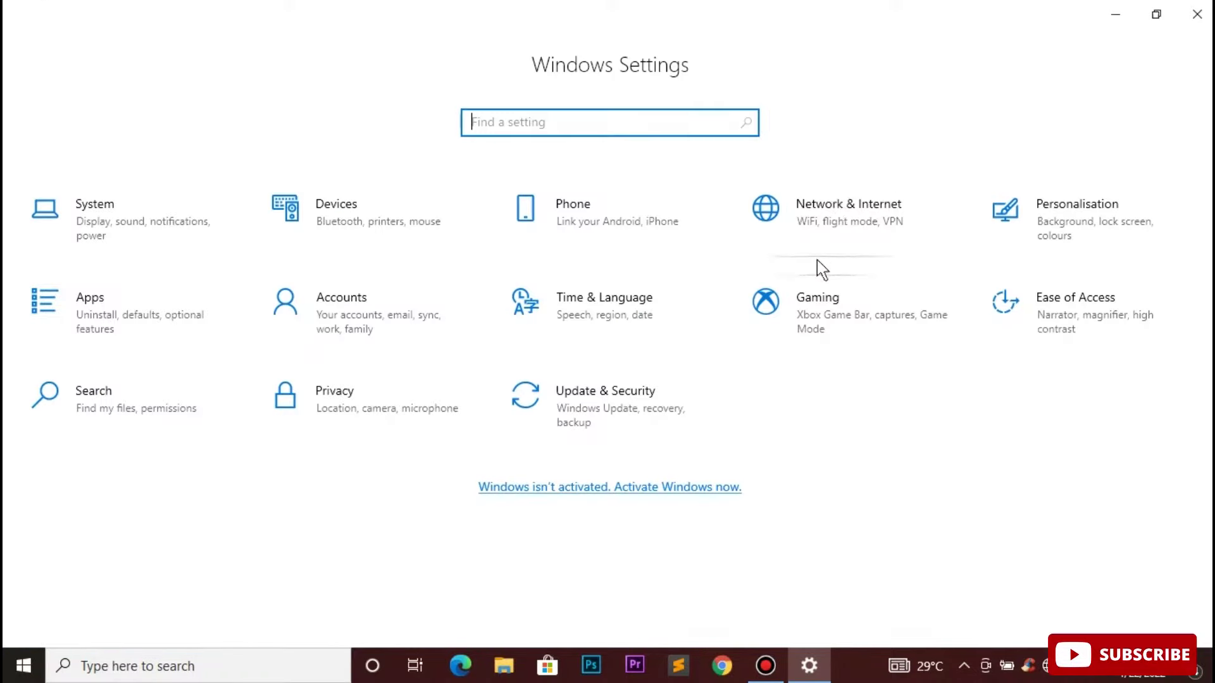
pyautogui.click(835, 198)
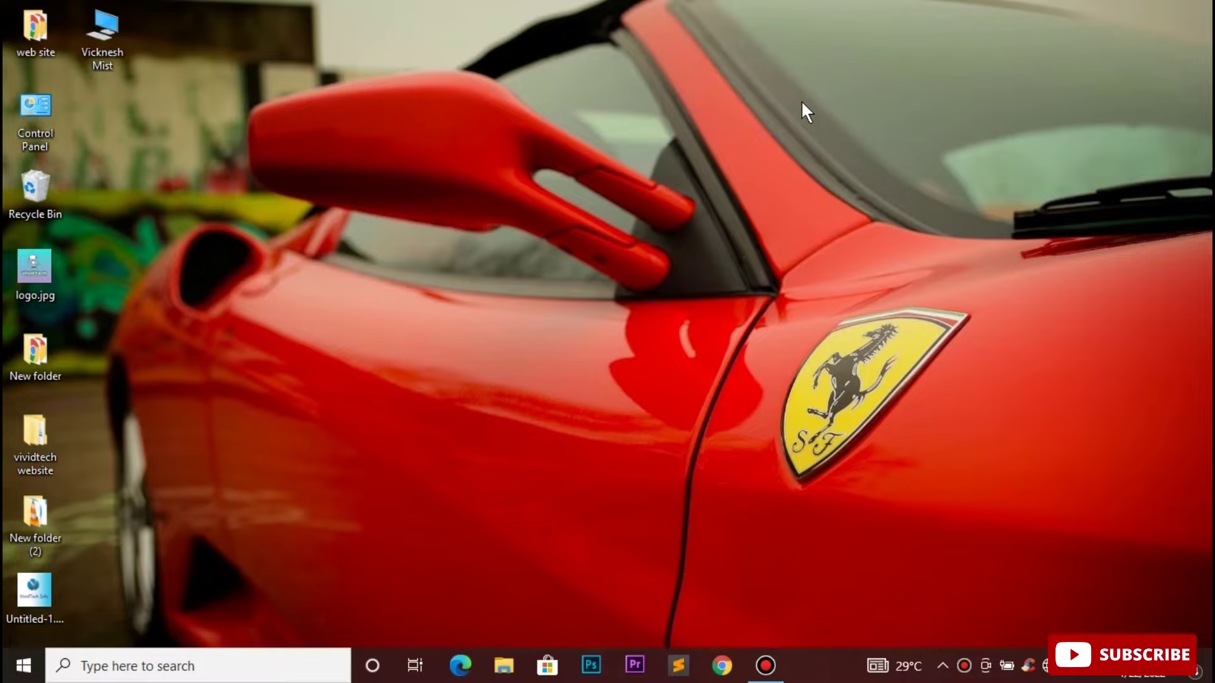
# Step: Search for Control Panel with "con", open its Internet Options and bring up the Advanced settings
pyautogui.click(133, 668)
pyautogui.write('con')
pyautogui.click(243, 235)
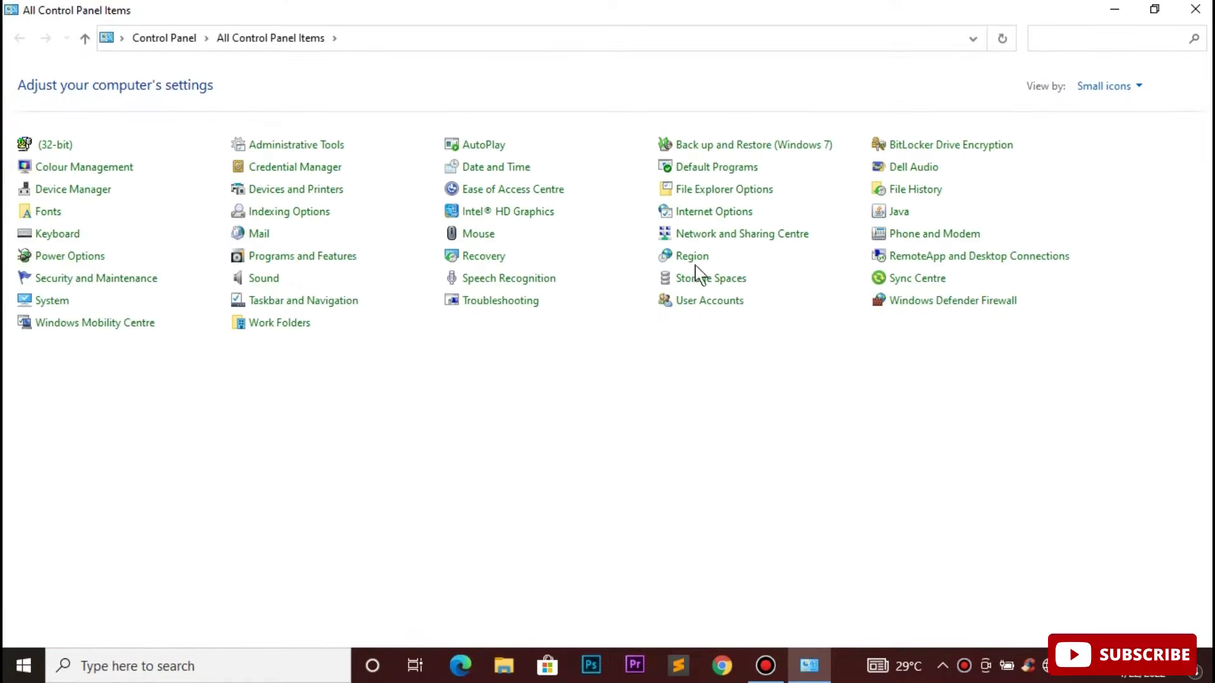
pyautogui.click(722, 214)
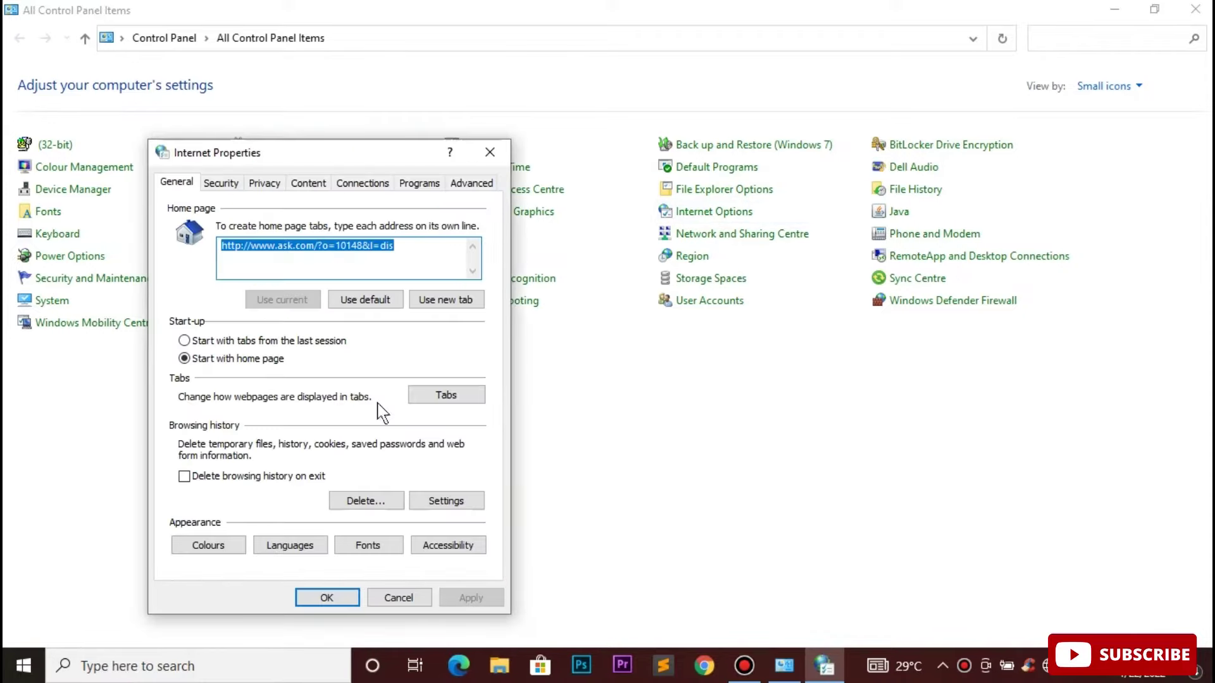
pyautogui.click(473, 184)
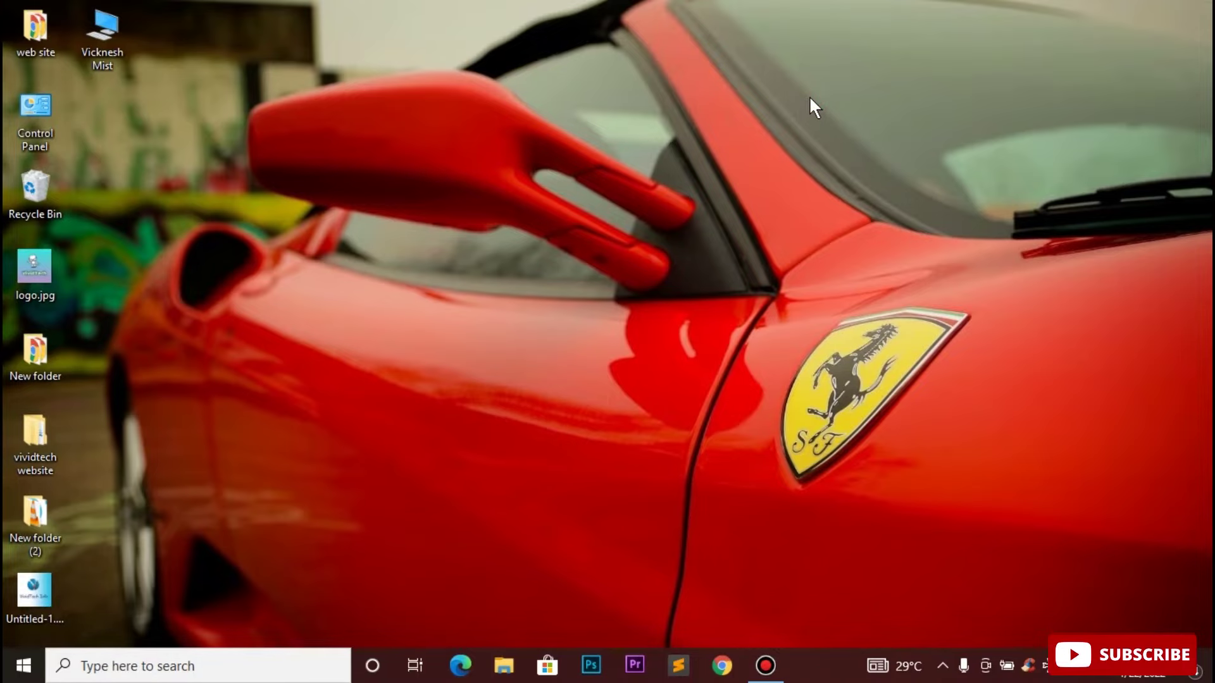
# Step: Turn off Flight mode in the Network & Internet settings
pyautogui.click(24, 665)
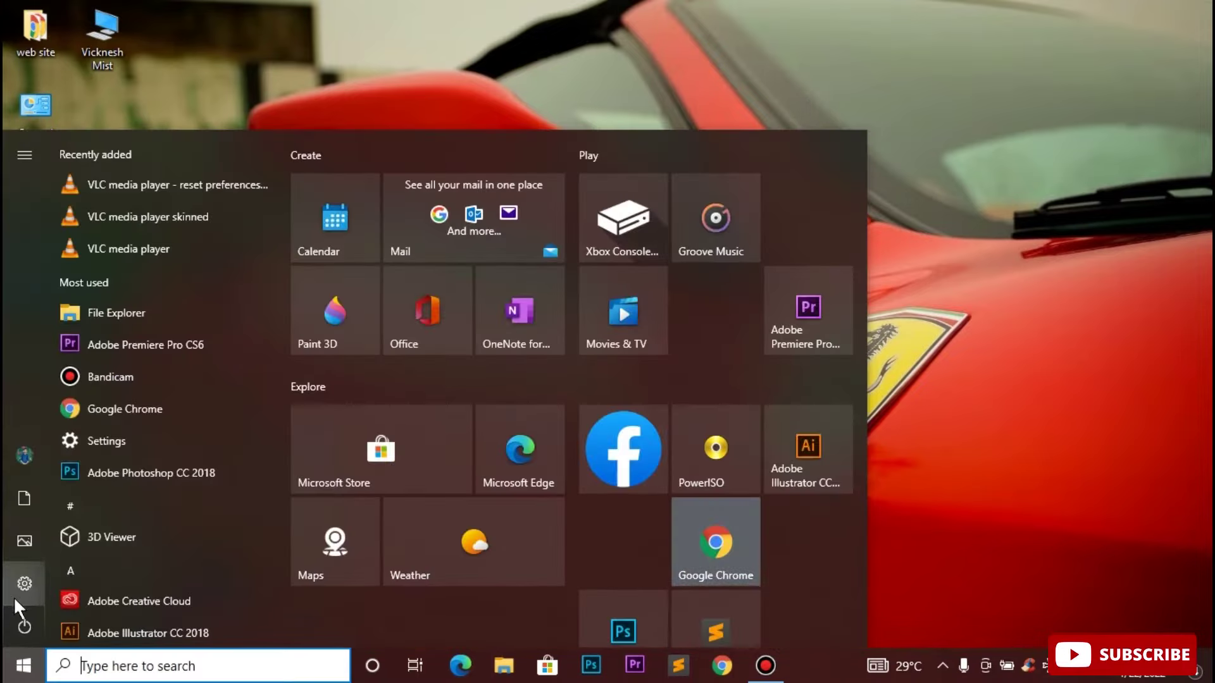
pyautogui.click(20, 588)
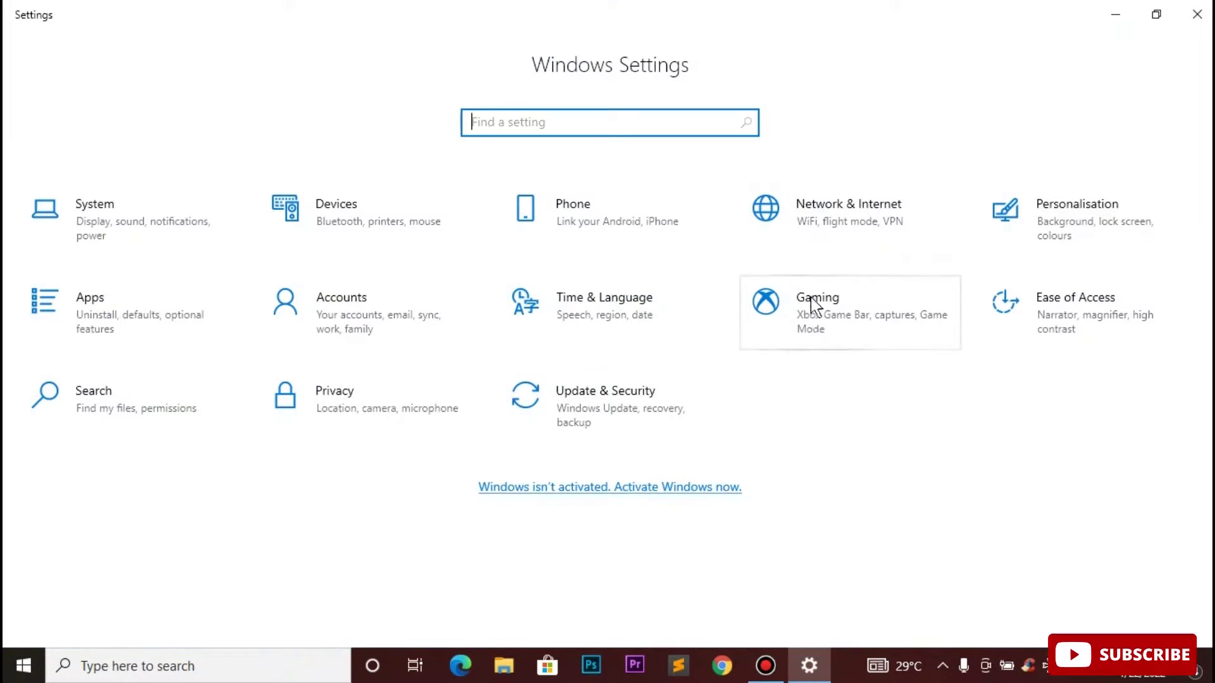
pyautogui.click(886, 246)
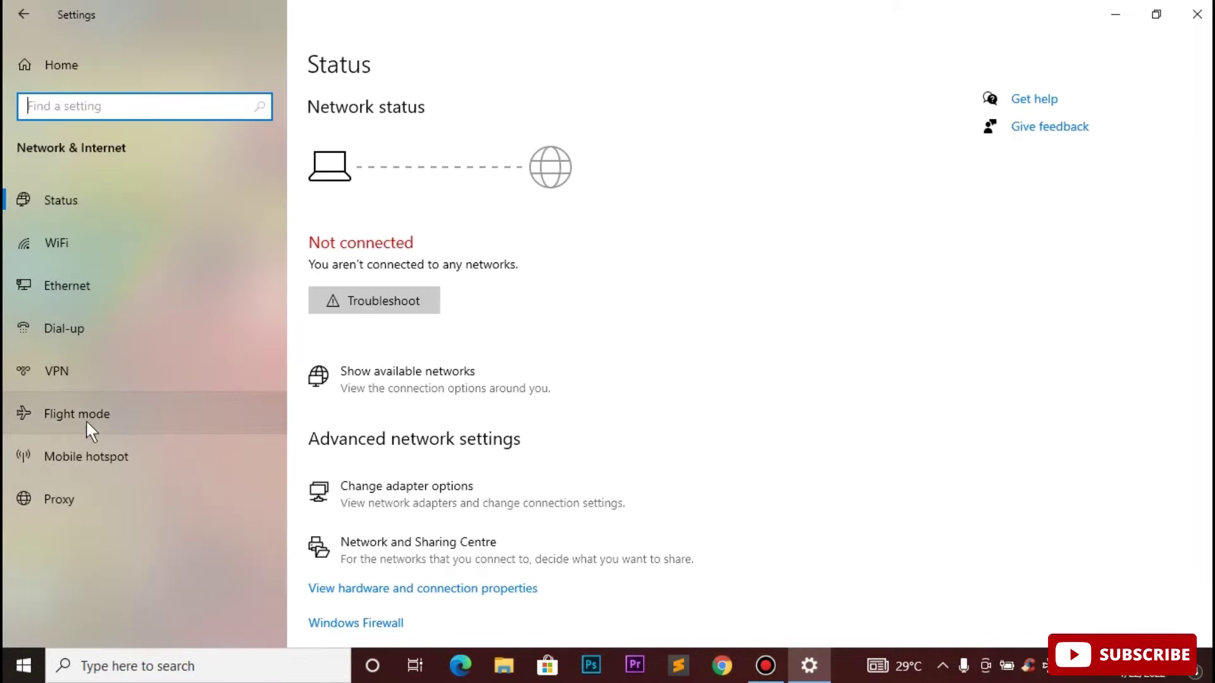
pyautogui.click(124, 416)
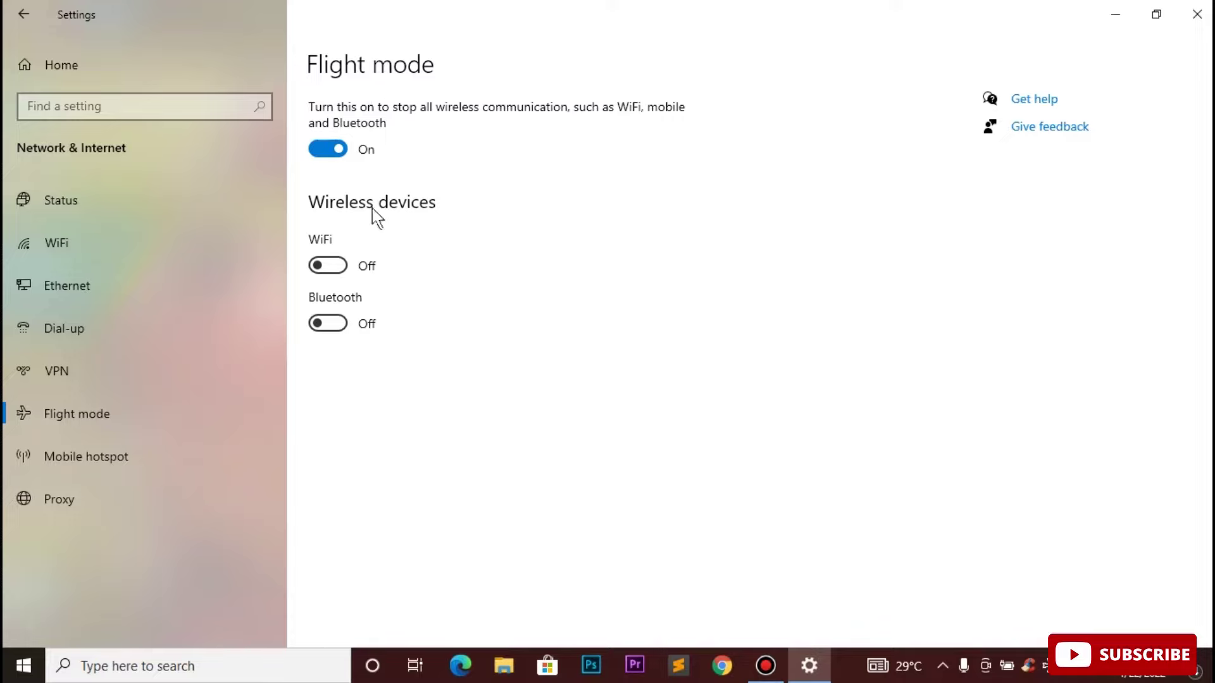
pyautogui.click(334, 150)
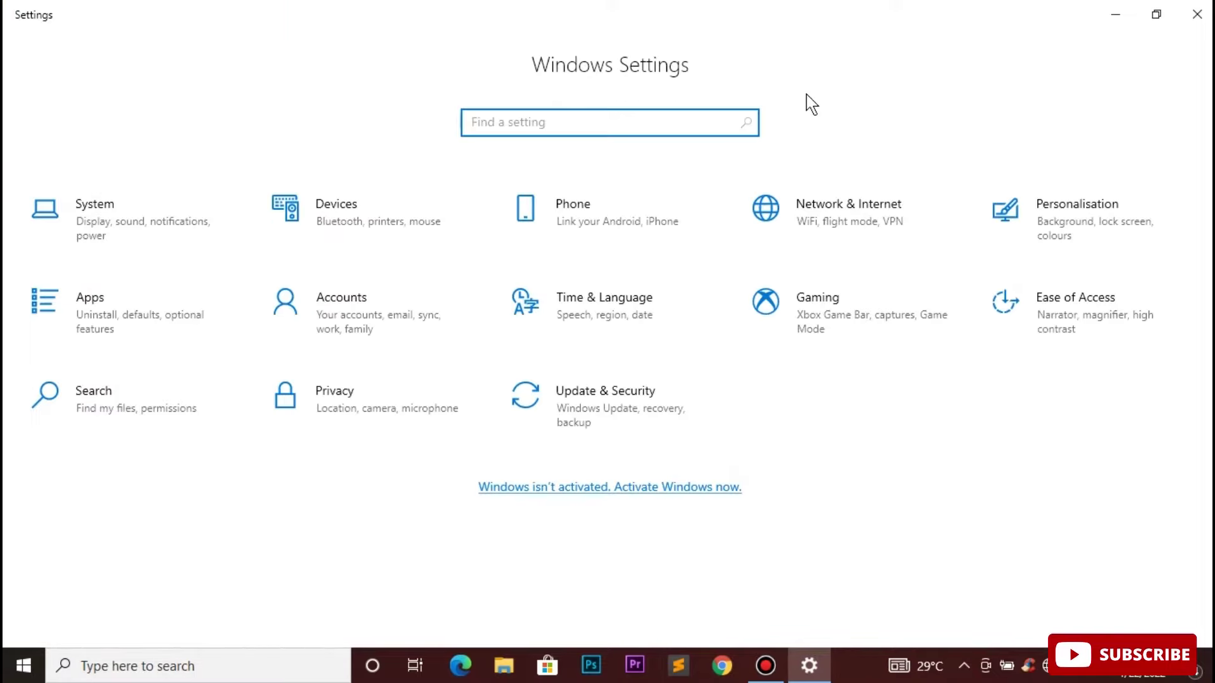
# Step: Troubleshoot all network adapters from the network status page and apply the suggested fix for connecting to the network automatically
pyautogui.click(828, 216)
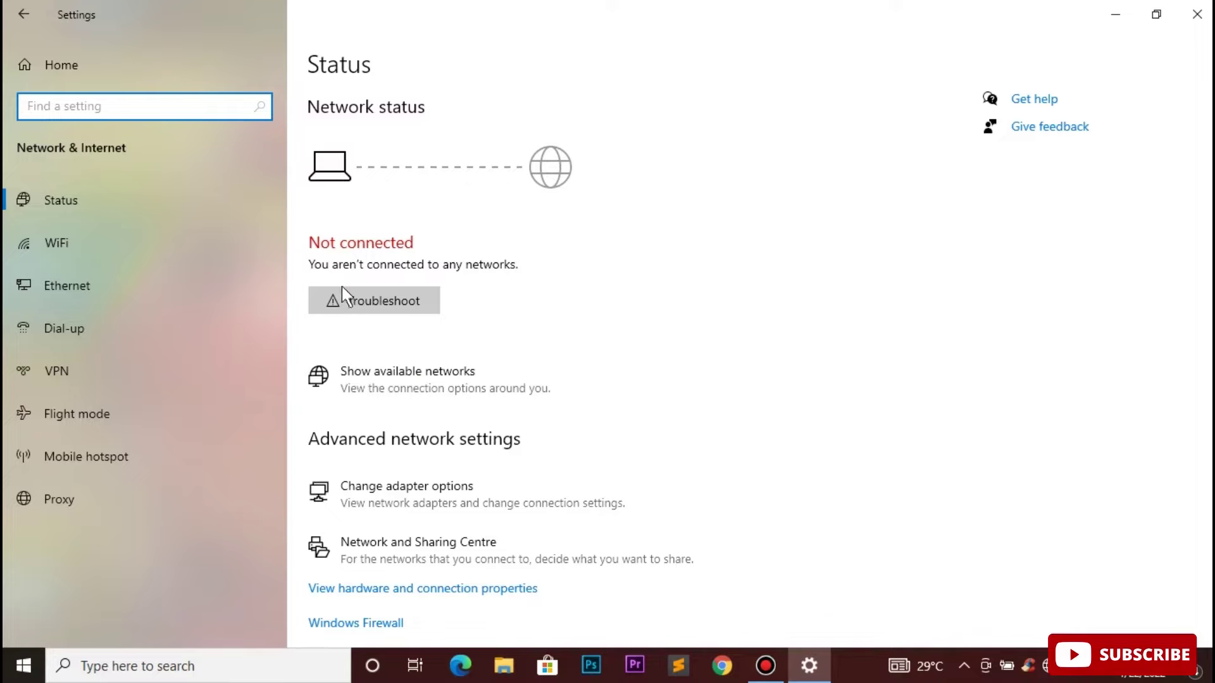
pyautogui.click(379, 301)
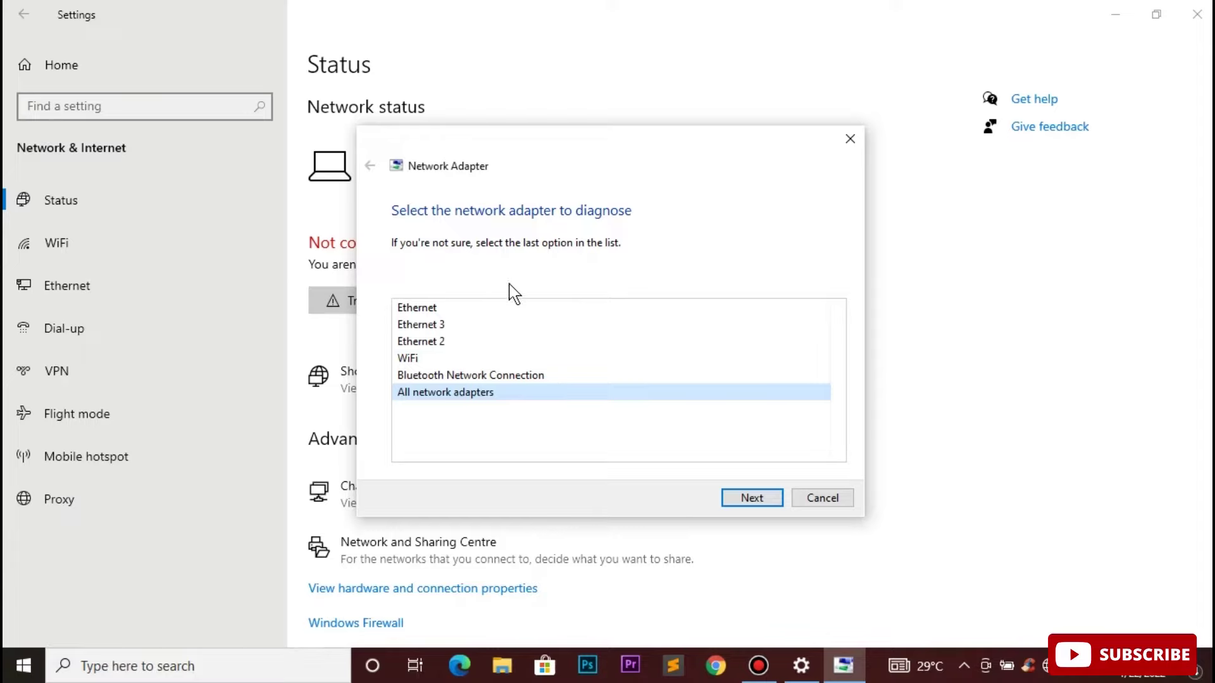
pyautogui.click(728, 499)
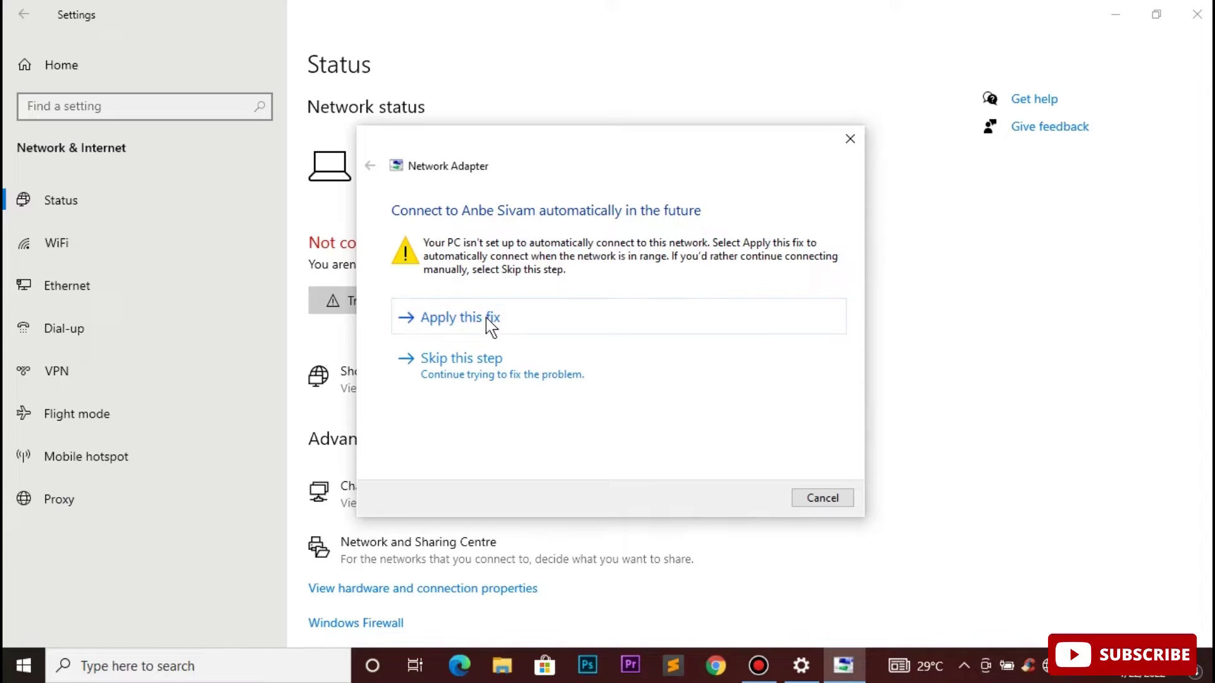
pyautogui.click(554, 321)
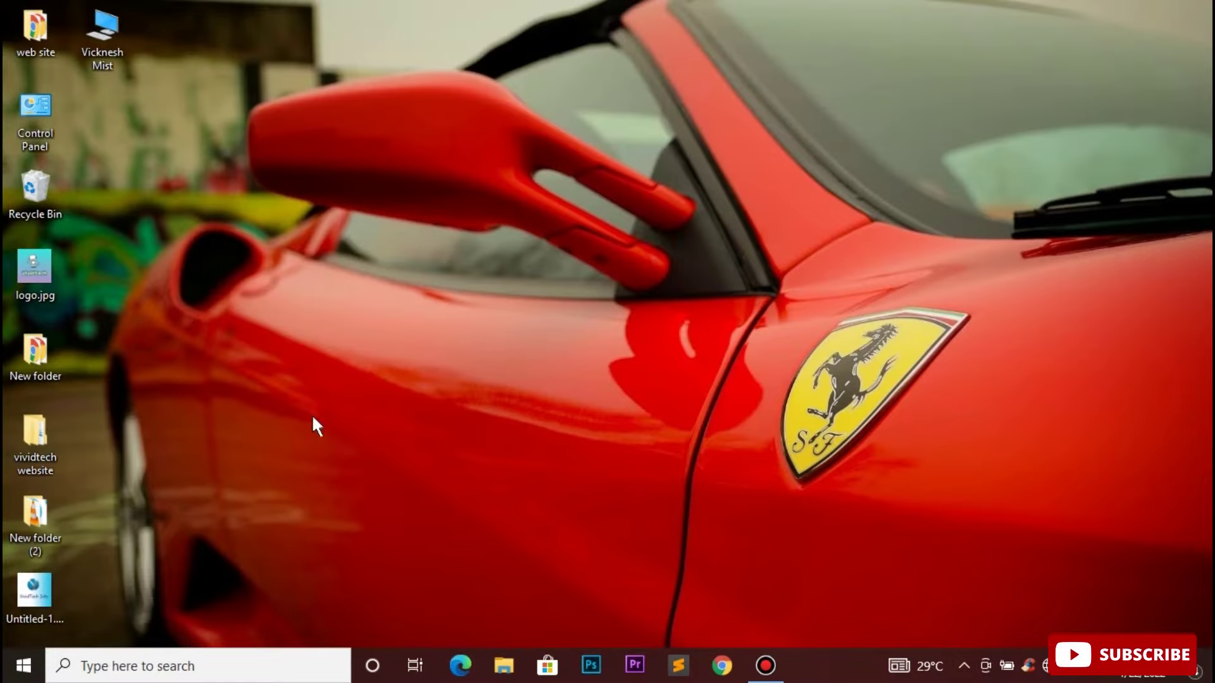
# Step: Display the computer's power options, including Restart, and dismiss them without choosing one
pyautogui.click(23, 665)
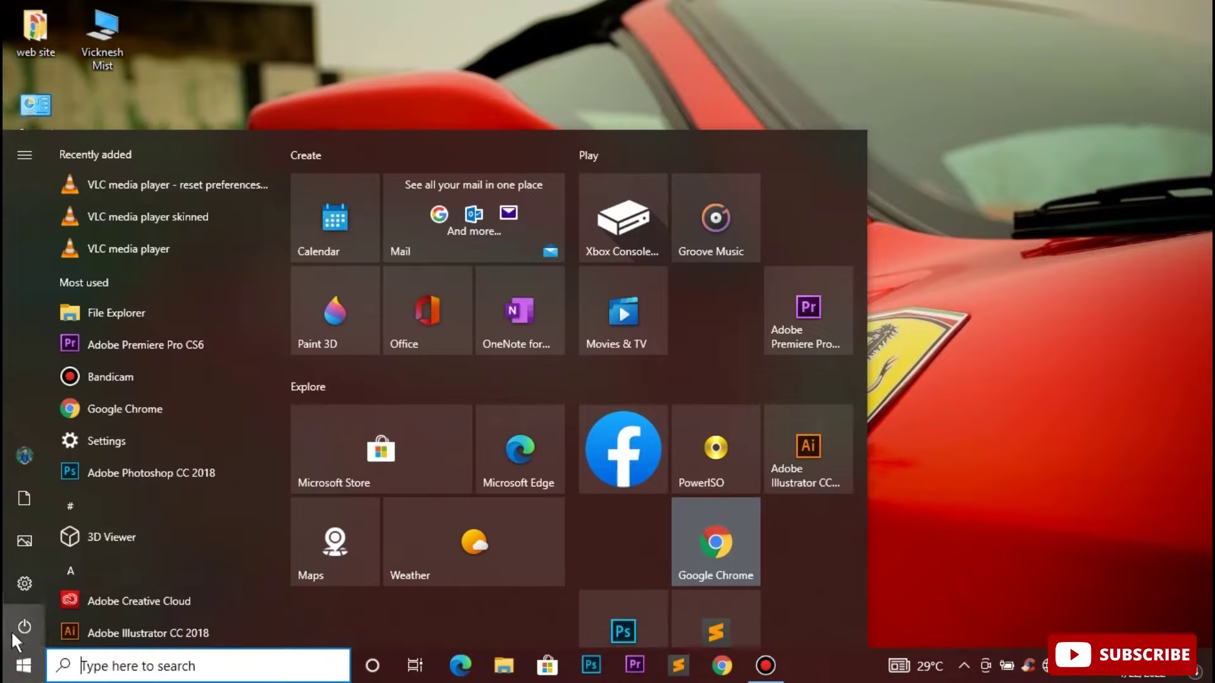
pyautogui.click(11, 632)
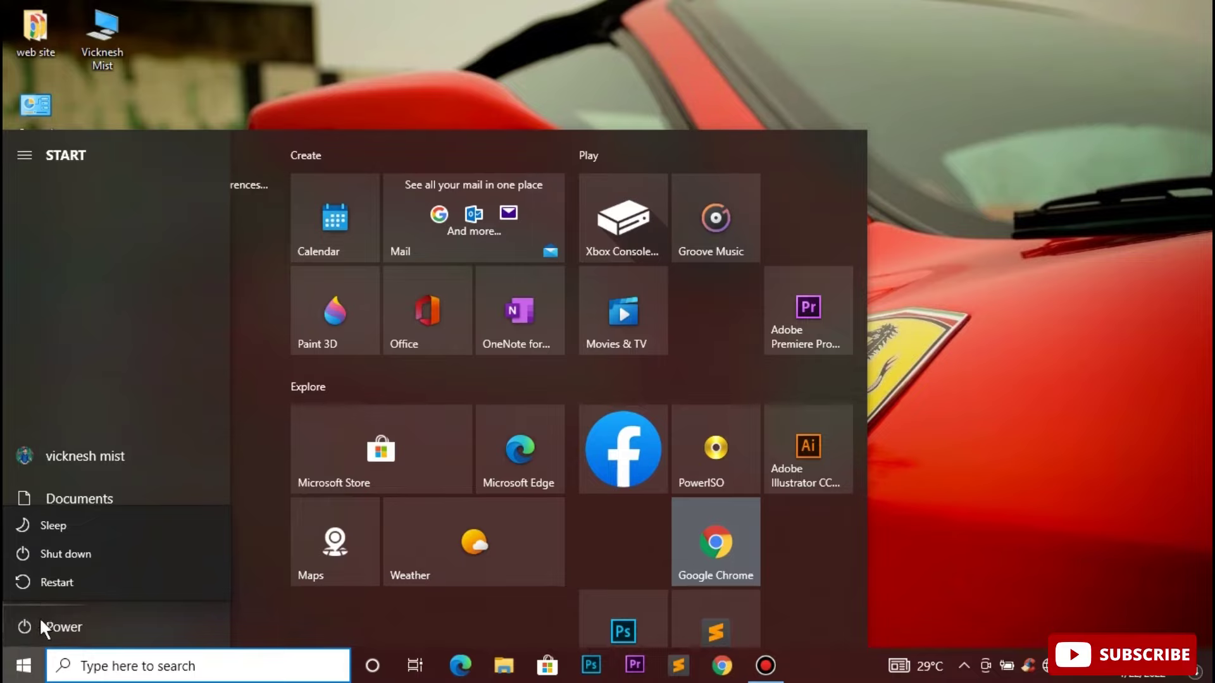
pyautogui.click(806, 89)
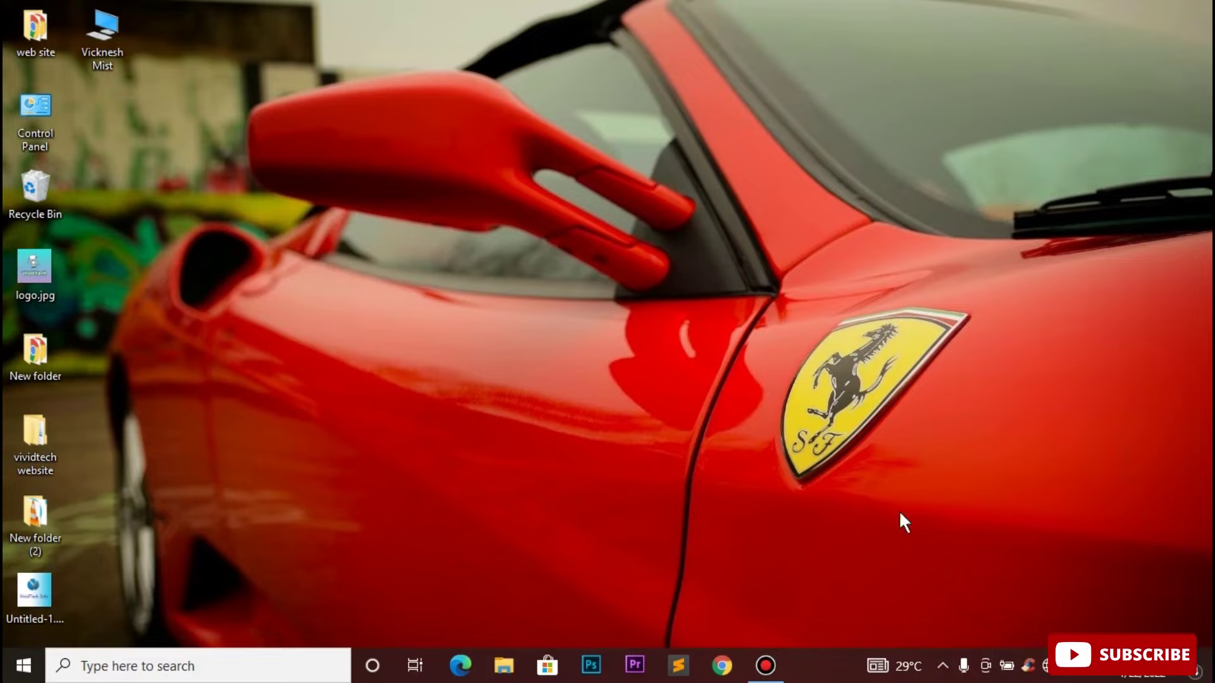
# Step: Open the network adapter options from the network settings and bring up the commands available for the WiFi adapter
pyautogui.rightClick(1055, 675)
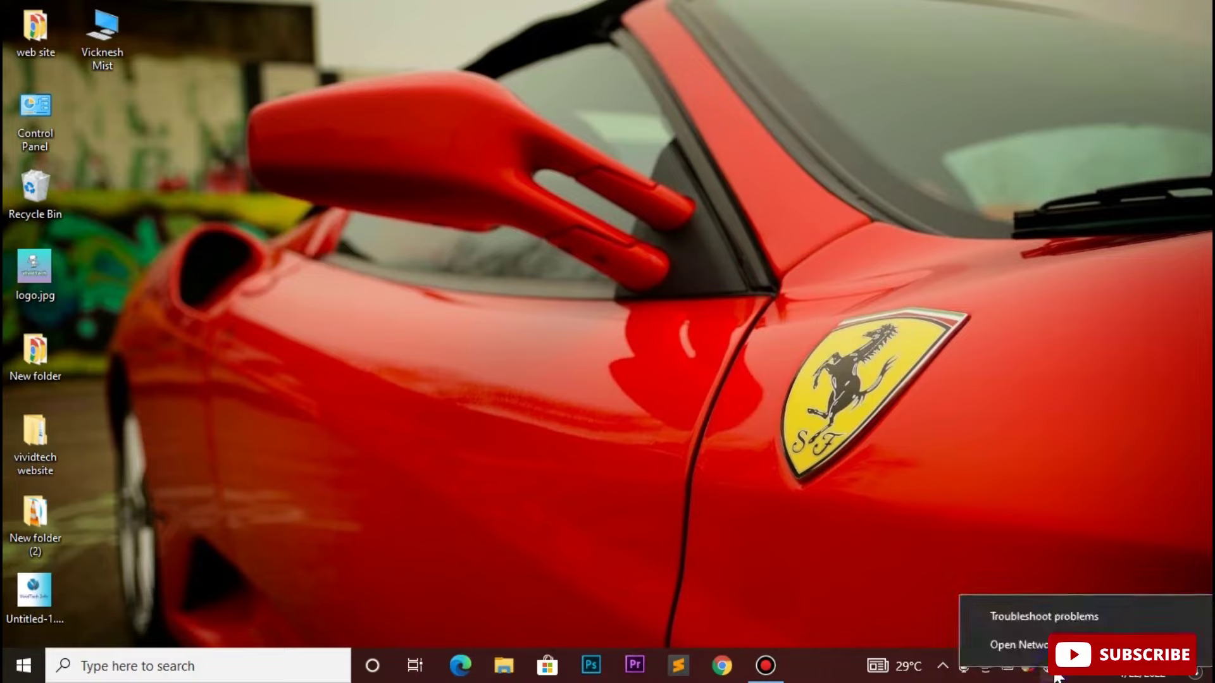
pyautogui.click(1075, 645)
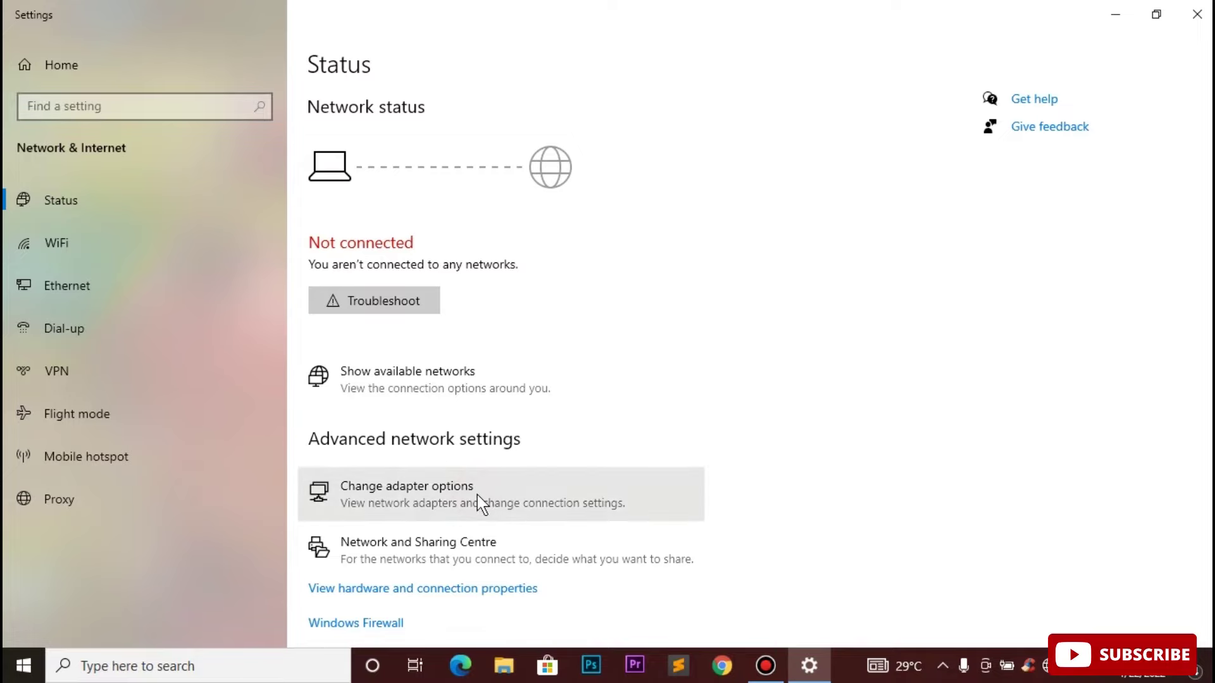
pyautogui.click(572, 505)
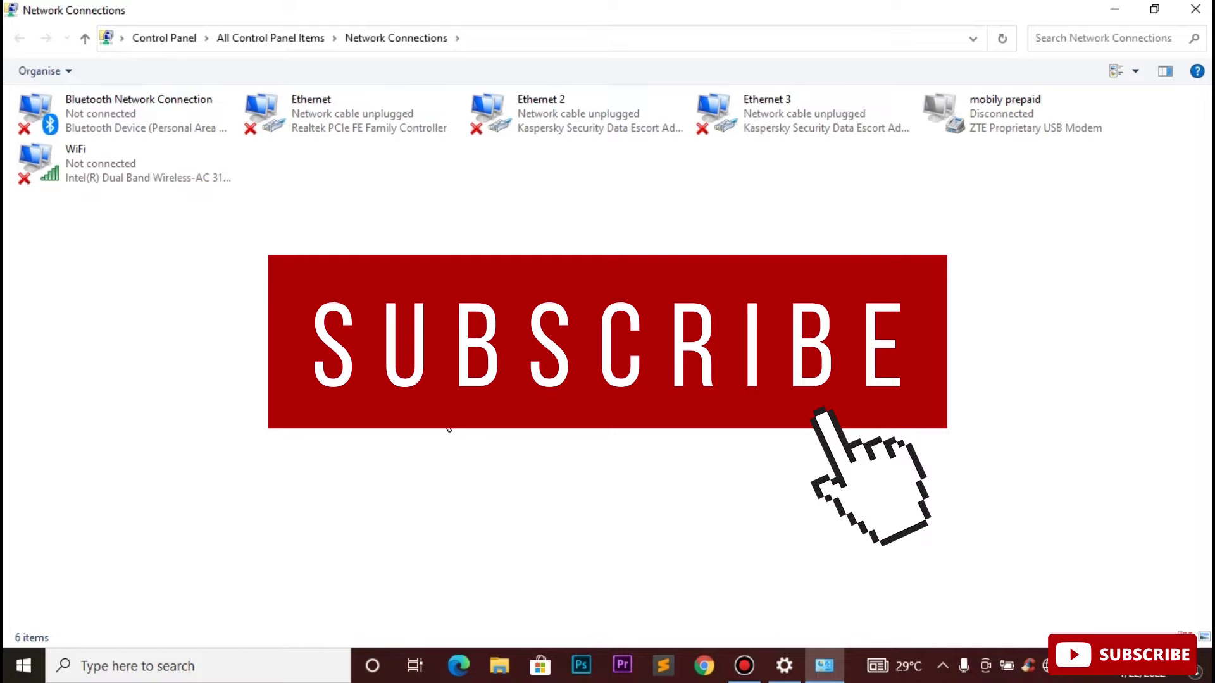
pyautogui.click(147, 176)
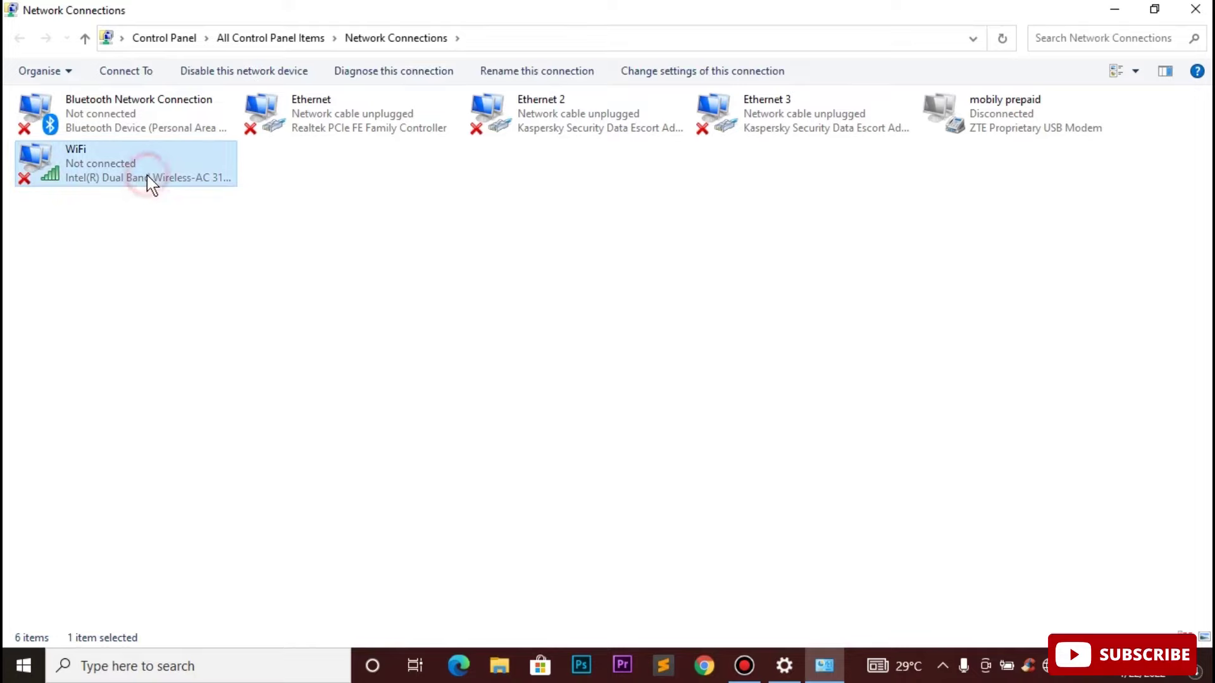
pyautogui.rightClick(147, 176)
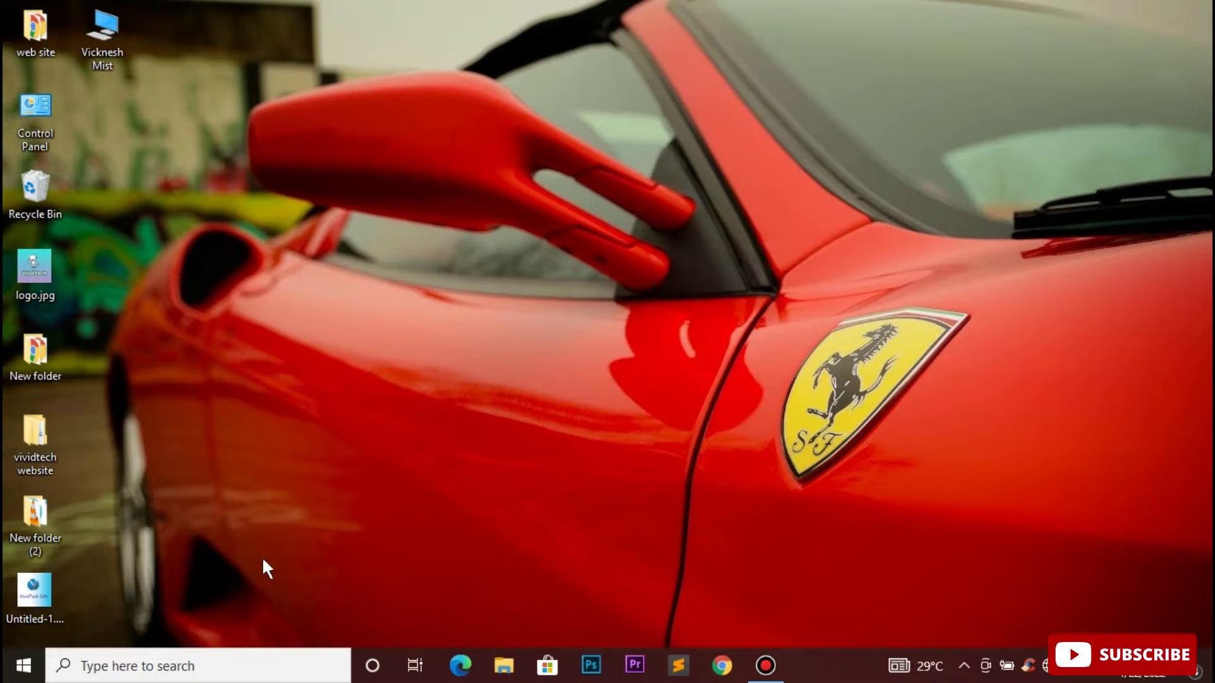
# Step: Search for "devi", open Device Manager and maximize its window
pyautogui.click(202, 672)
pyautogui.write('dev')
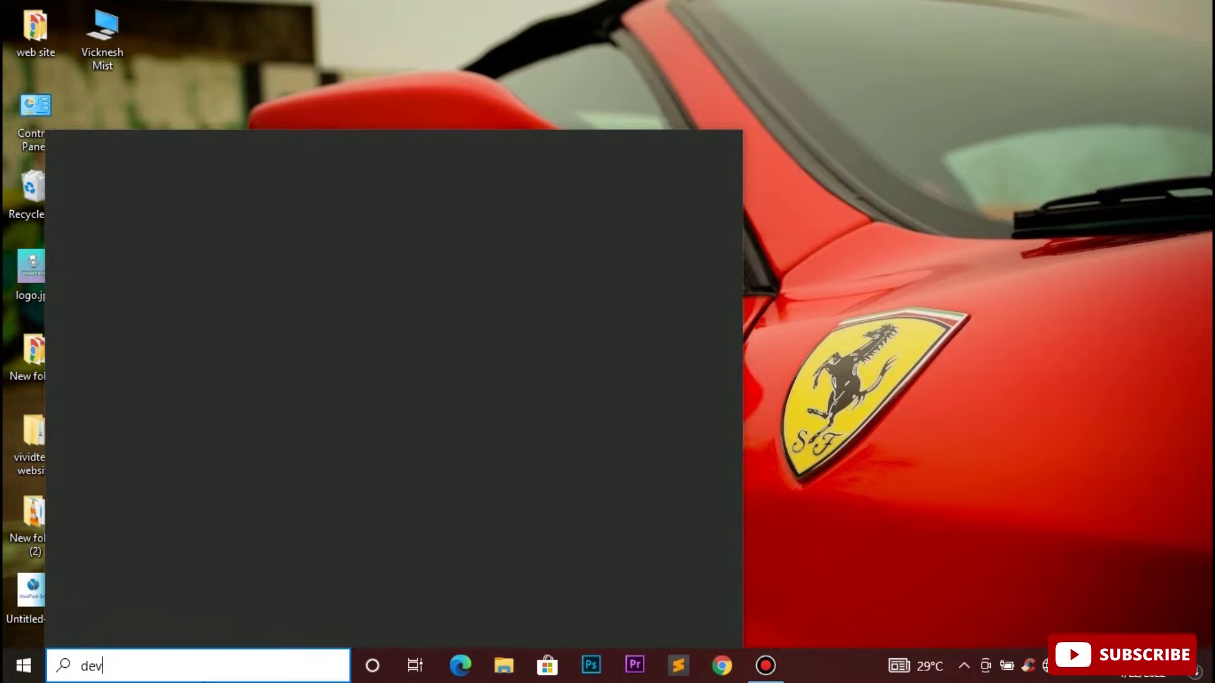
pyautogui.write('i')
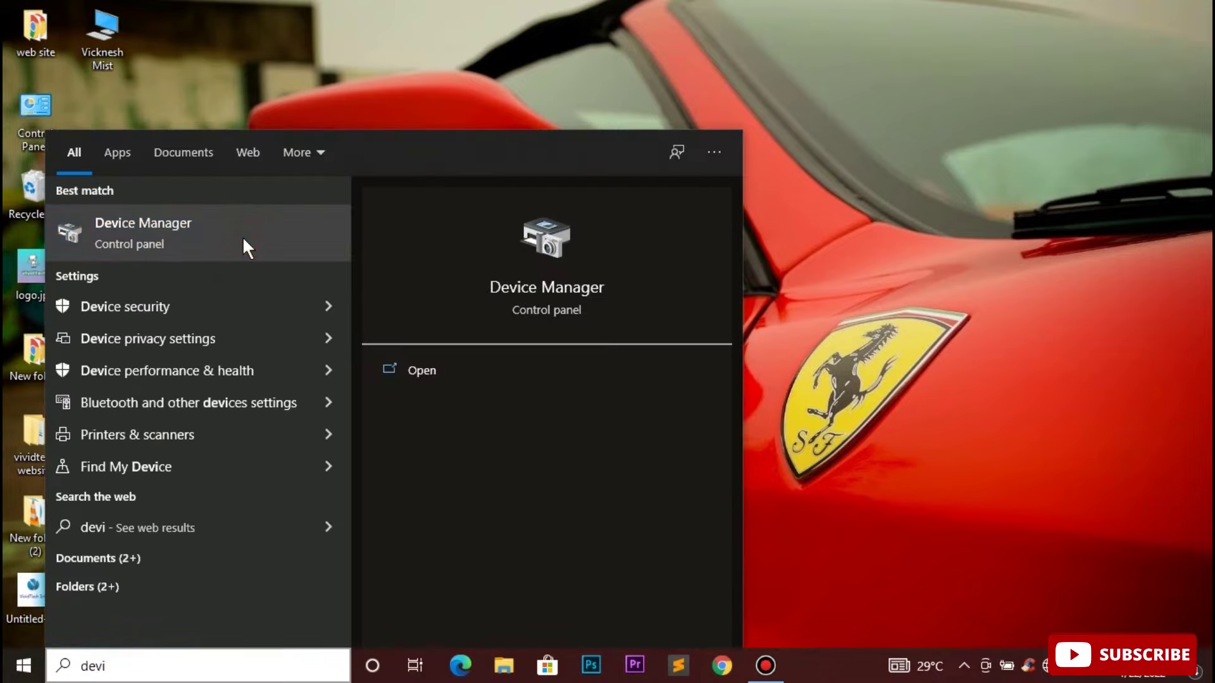
pyautogui.click(242, 237)
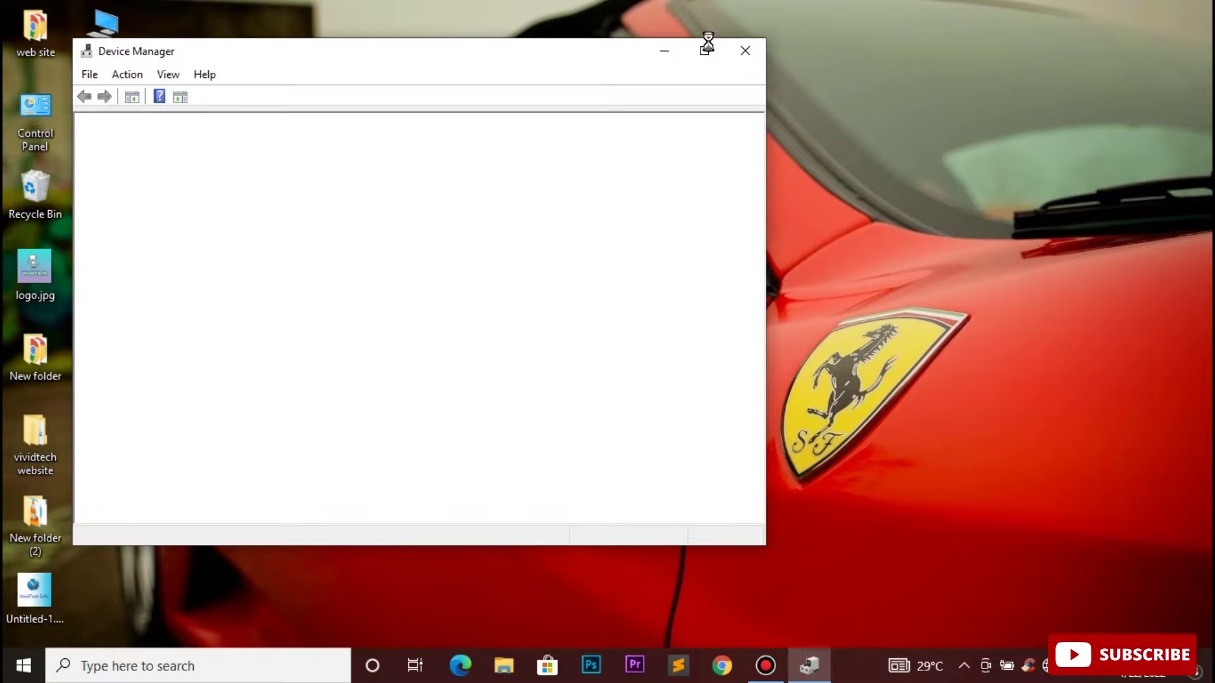
pyautogui.click(707, 52)
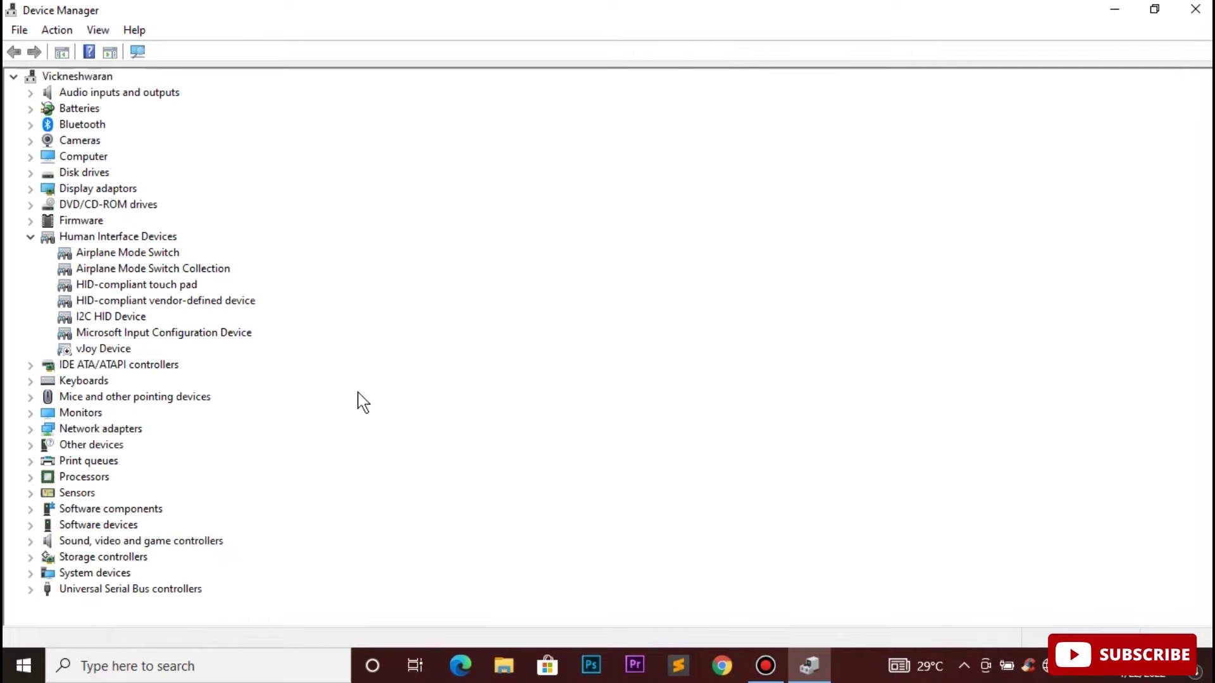
# Step: Update the Intel(R) Dual Band Wireless-AC 3160 network adapter with the Intel version picked from the list of available drivers on the computer
pyautogui.click(33, 428)
pyautogui.scroll(-4, 405, 503)
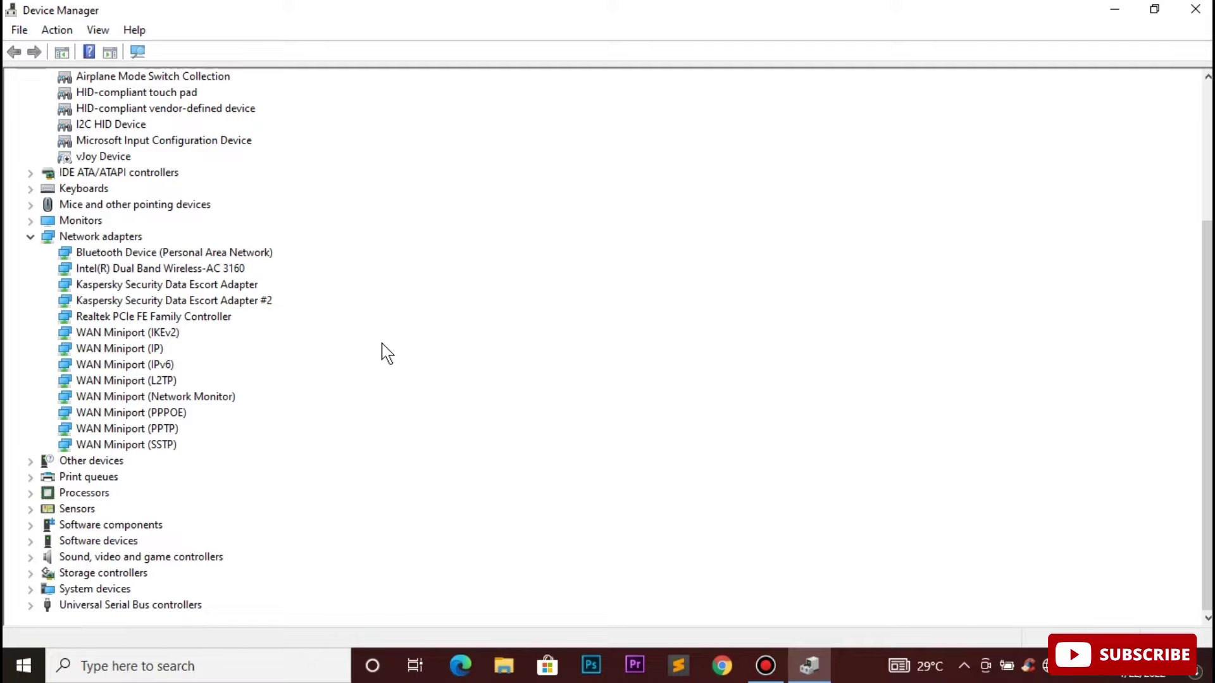
pyautogui.click(169, 269)
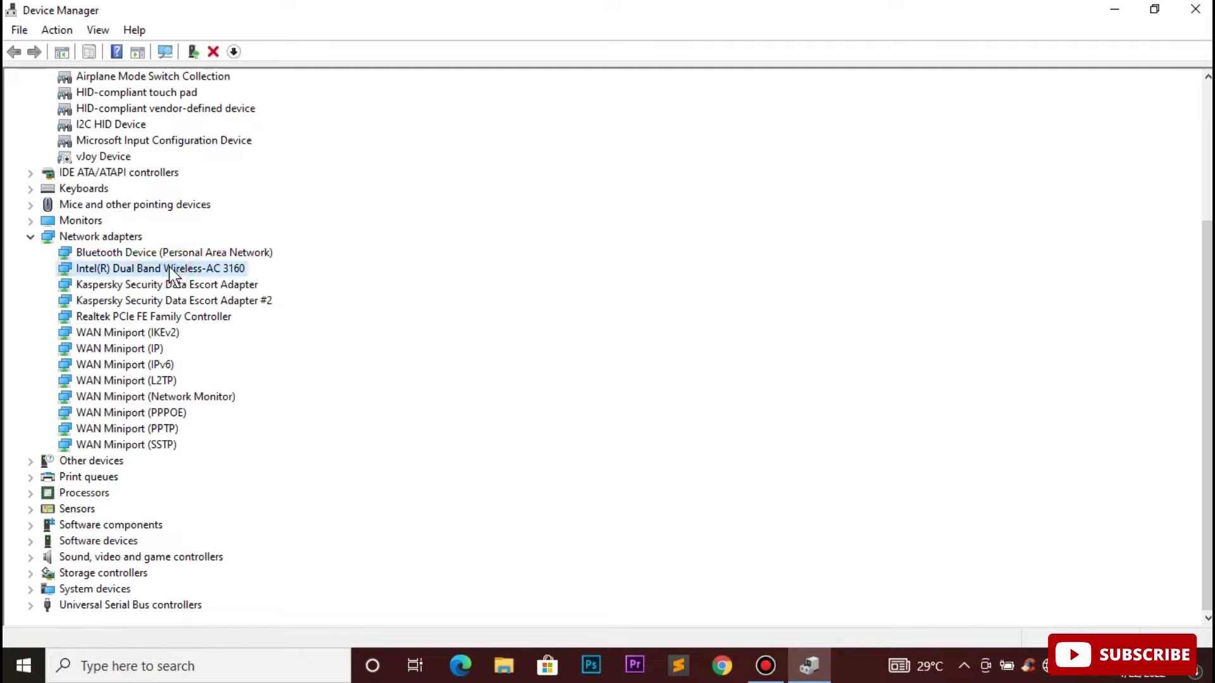
pyautogui.rightClick(170, 271)
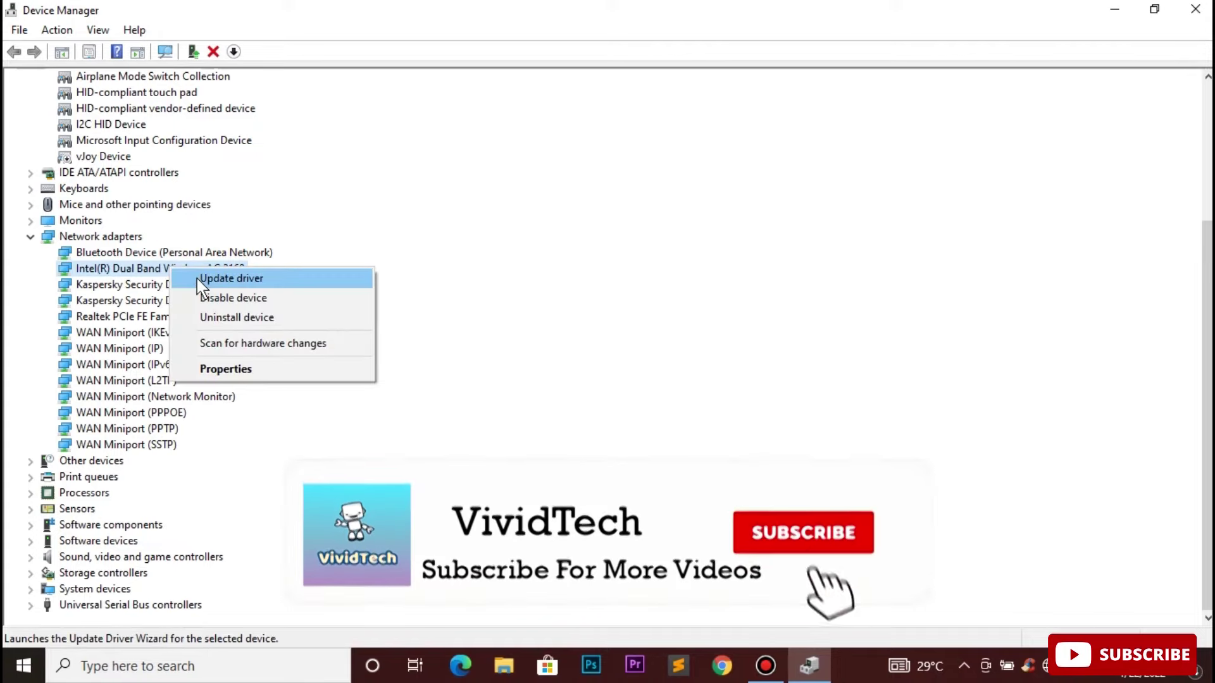
pyautogui.click(197, 278)
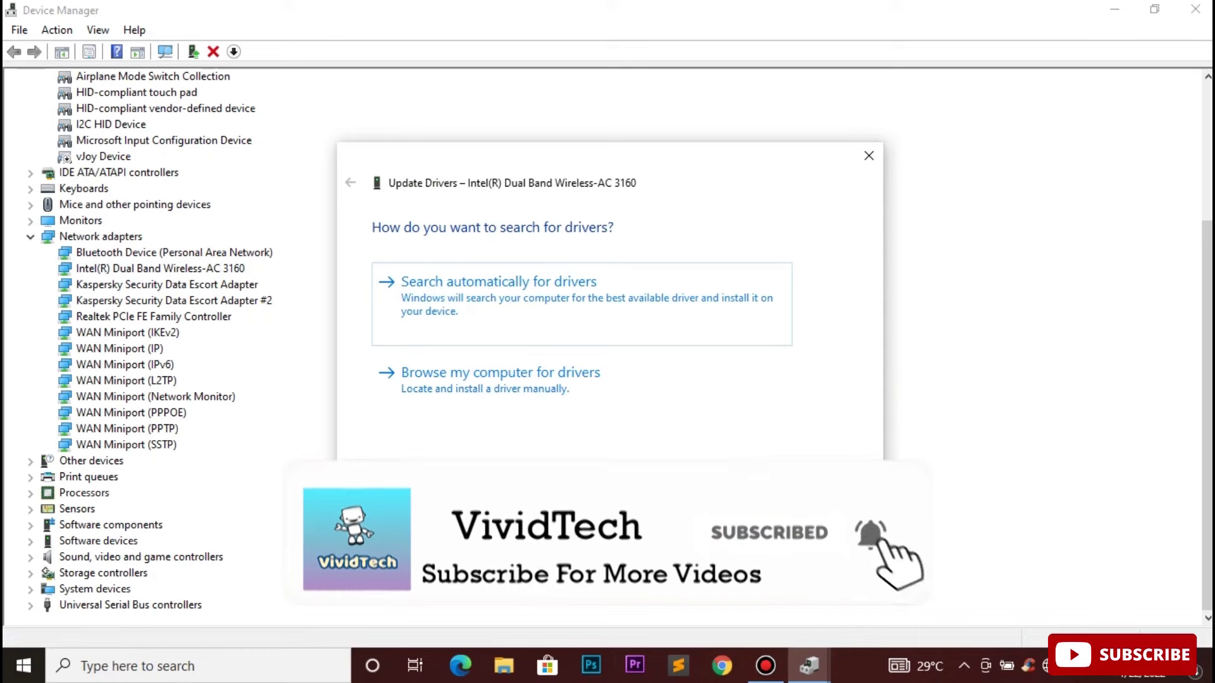
pyautogui.click(513, 396)
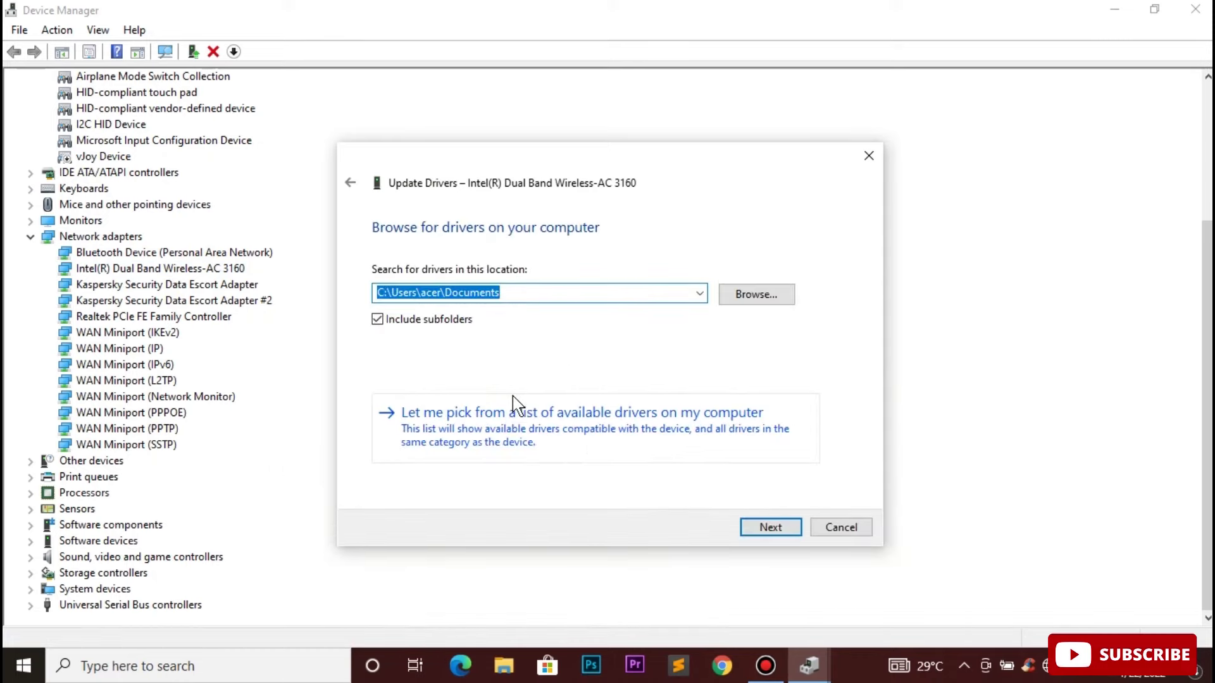
pyautogui.click(487, 442)
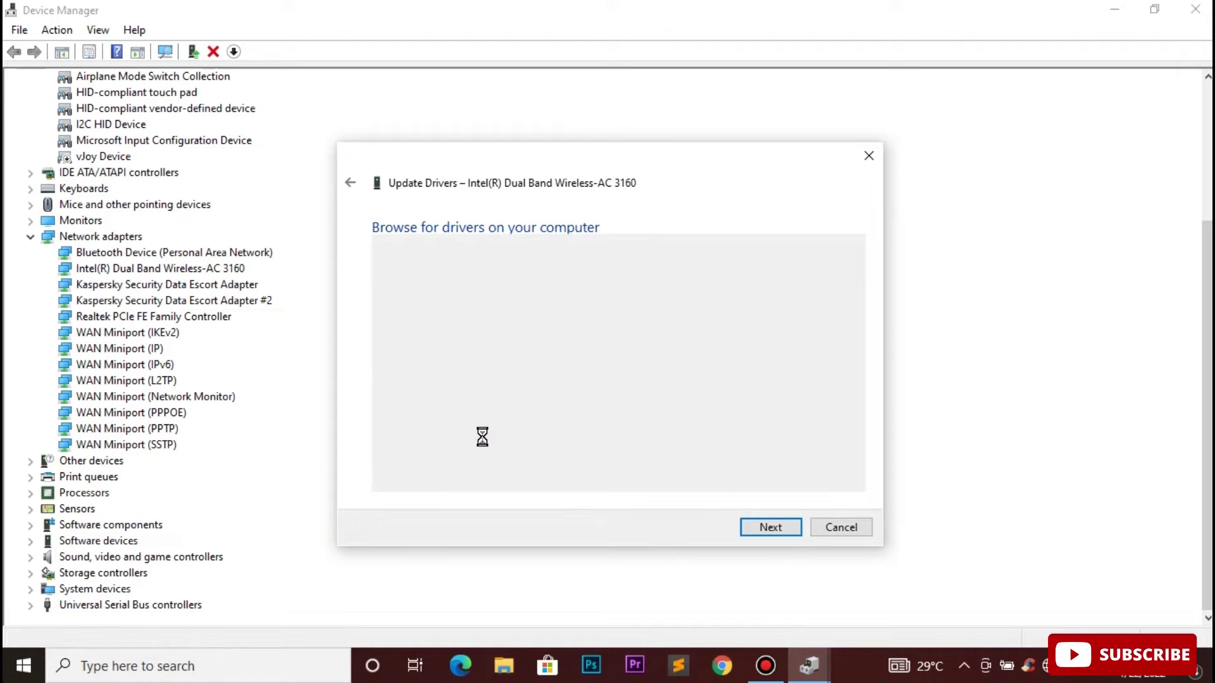
pyautogui.click(470, 378)
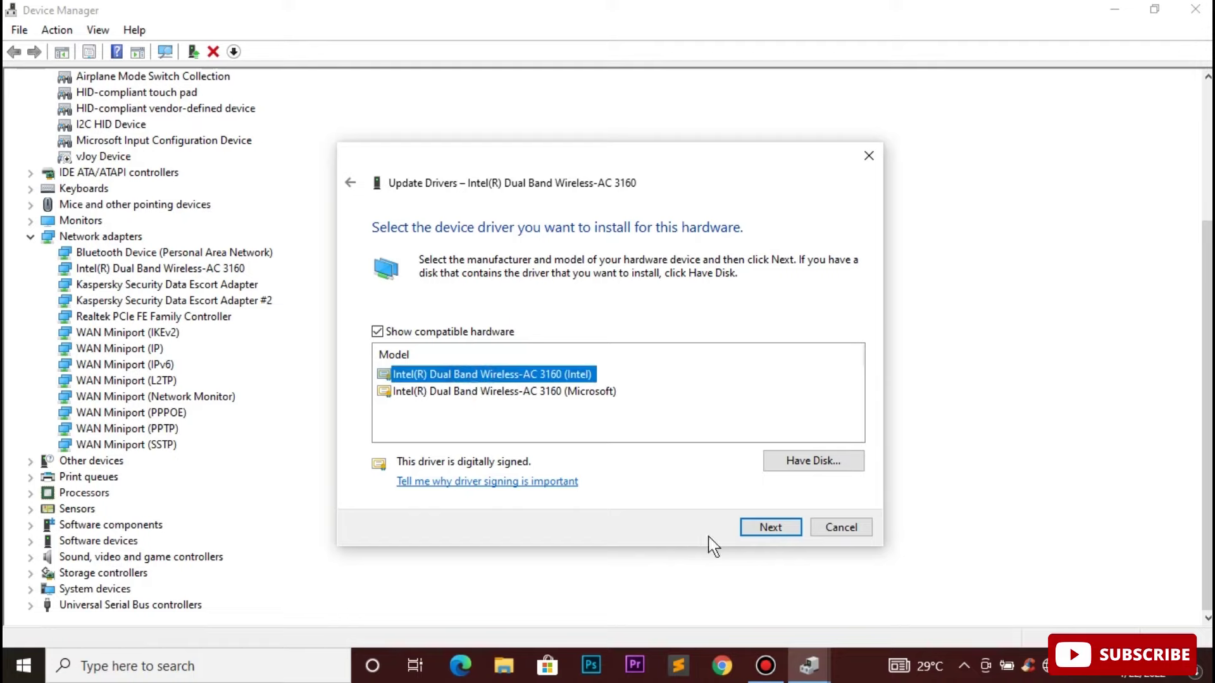
pyautogui.click(754, 531)
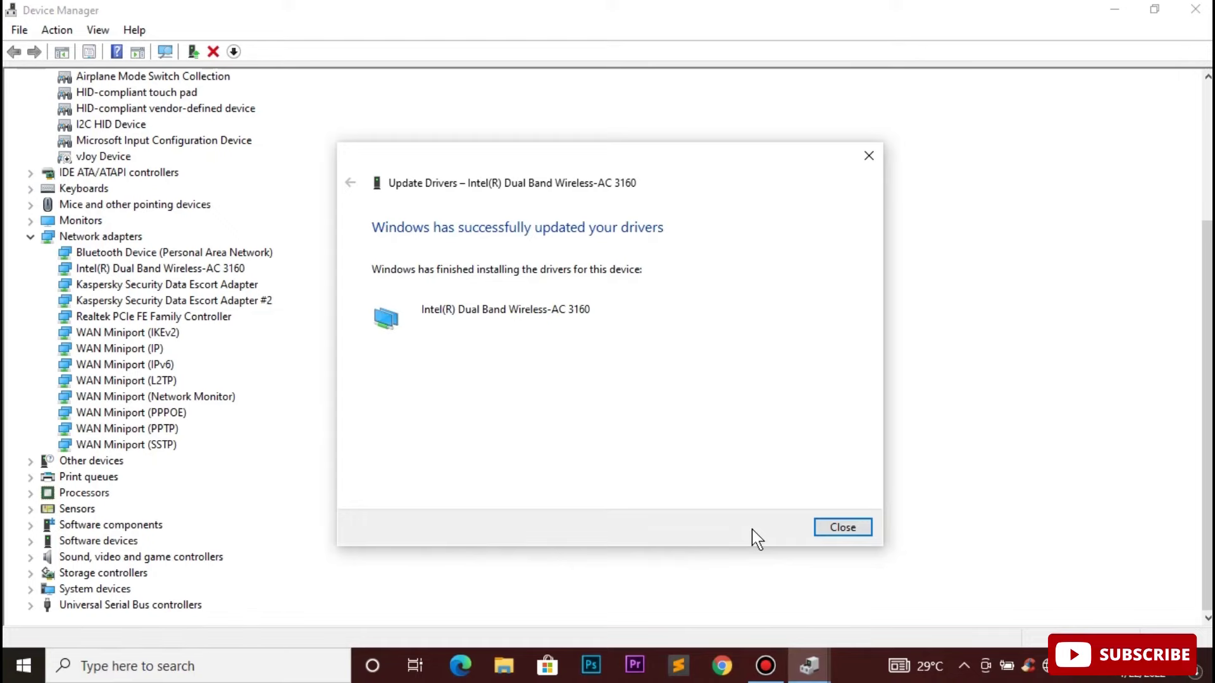
# Step: Close the finished driver update and Device Manager, and search for "ser" to open the Services app
pyautogui.click(842, 527)
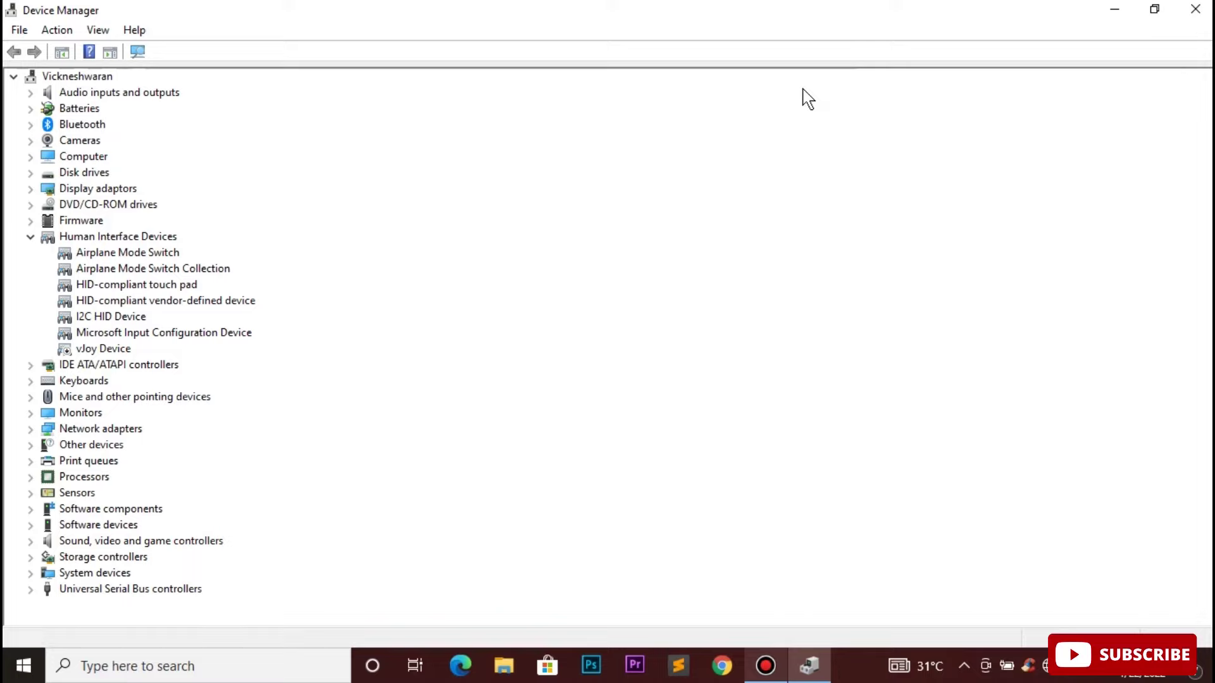
pyautogui.hotkey('alt', 'F4')
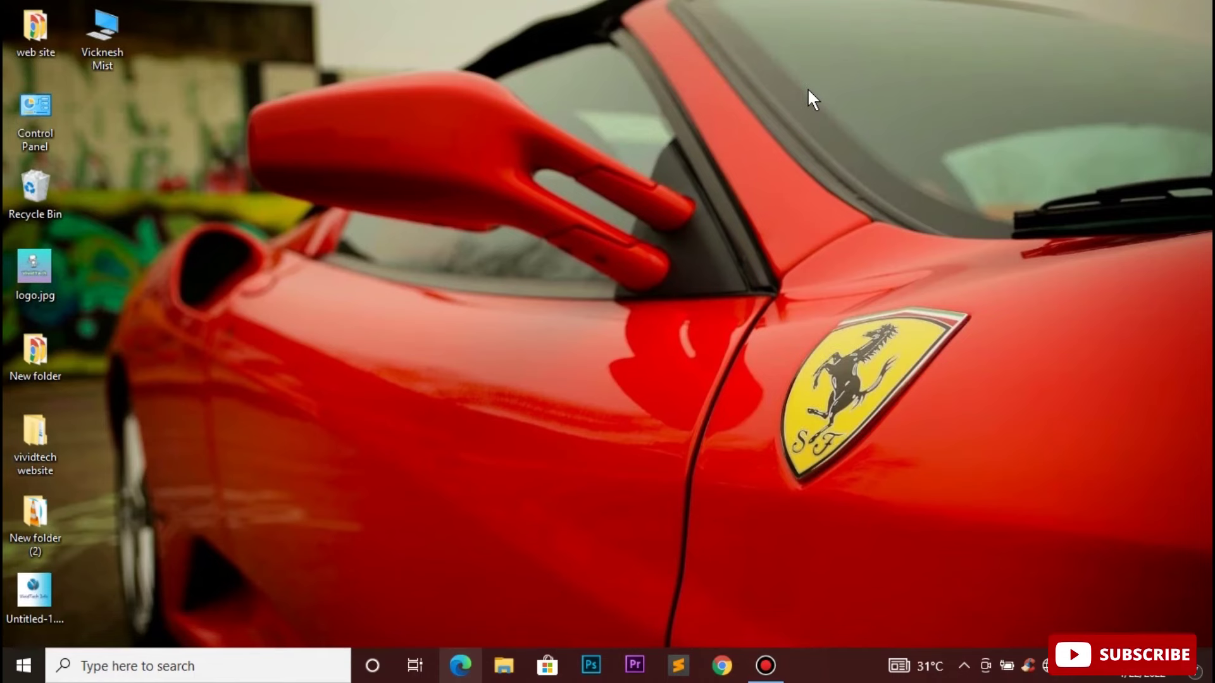
pyautogui.click(161, 670)
pyautogui.write('ser')
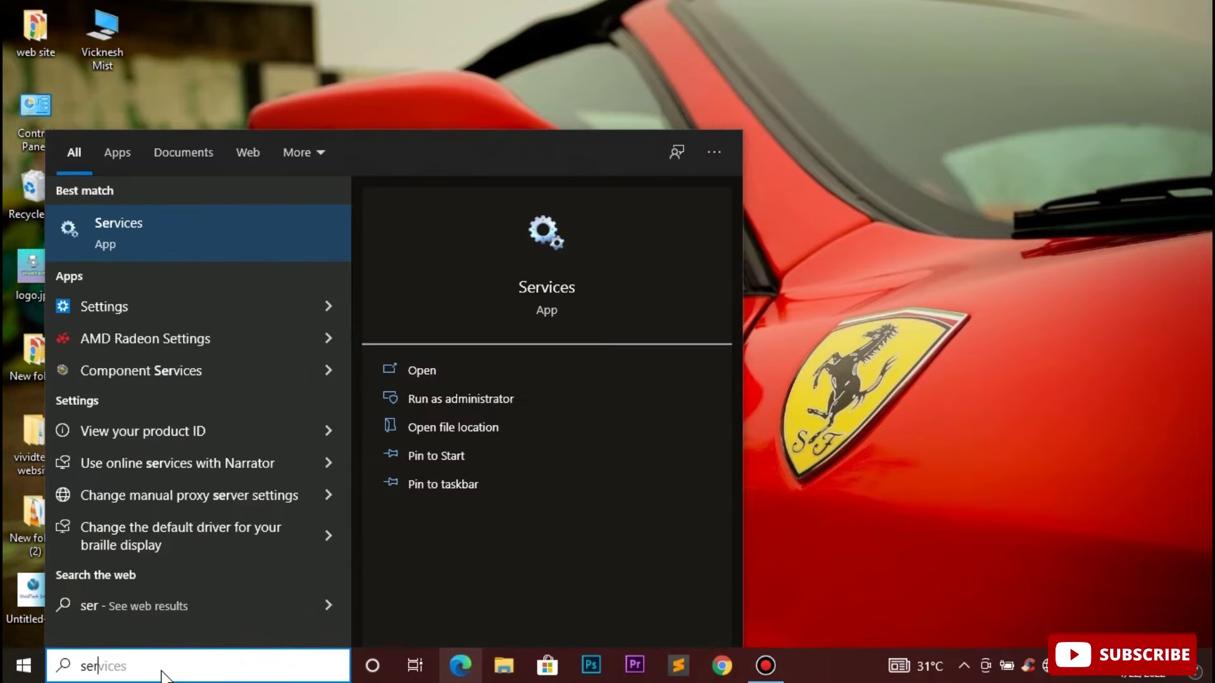
pyautogui.click(182, 256)
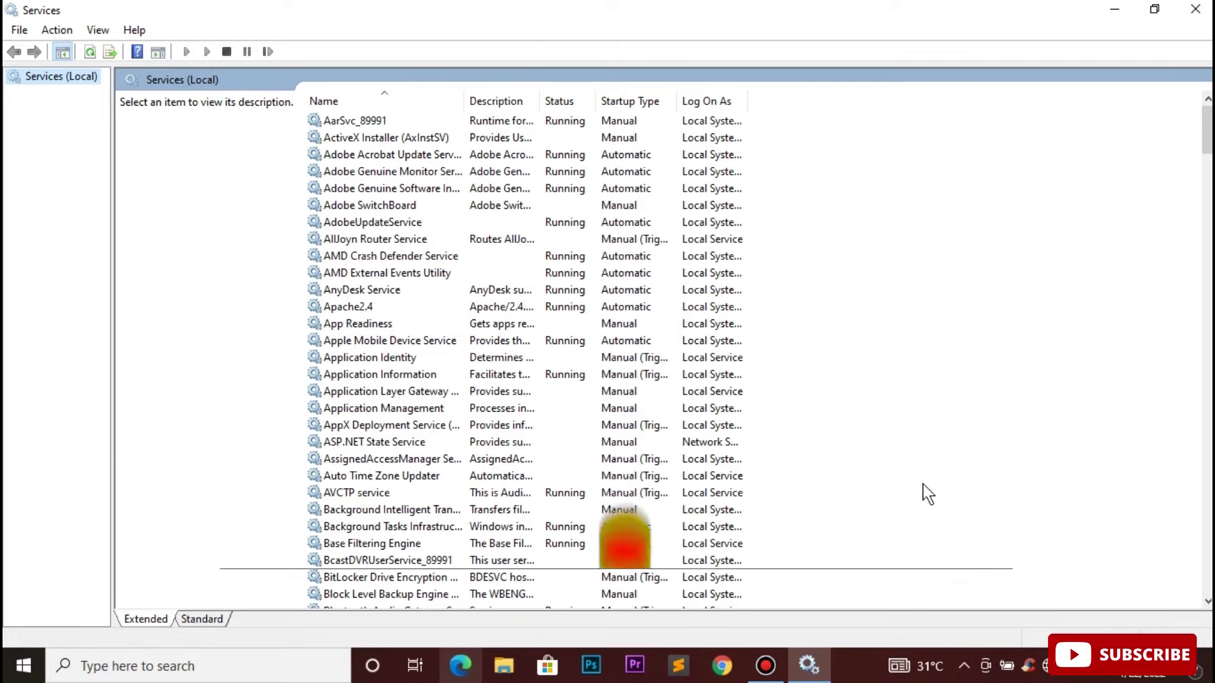
# Step: Find the DHCP Client service, check its startup type and service status in its properties, and close them without changes
pyautogui.scroll(-10, 927, 493)
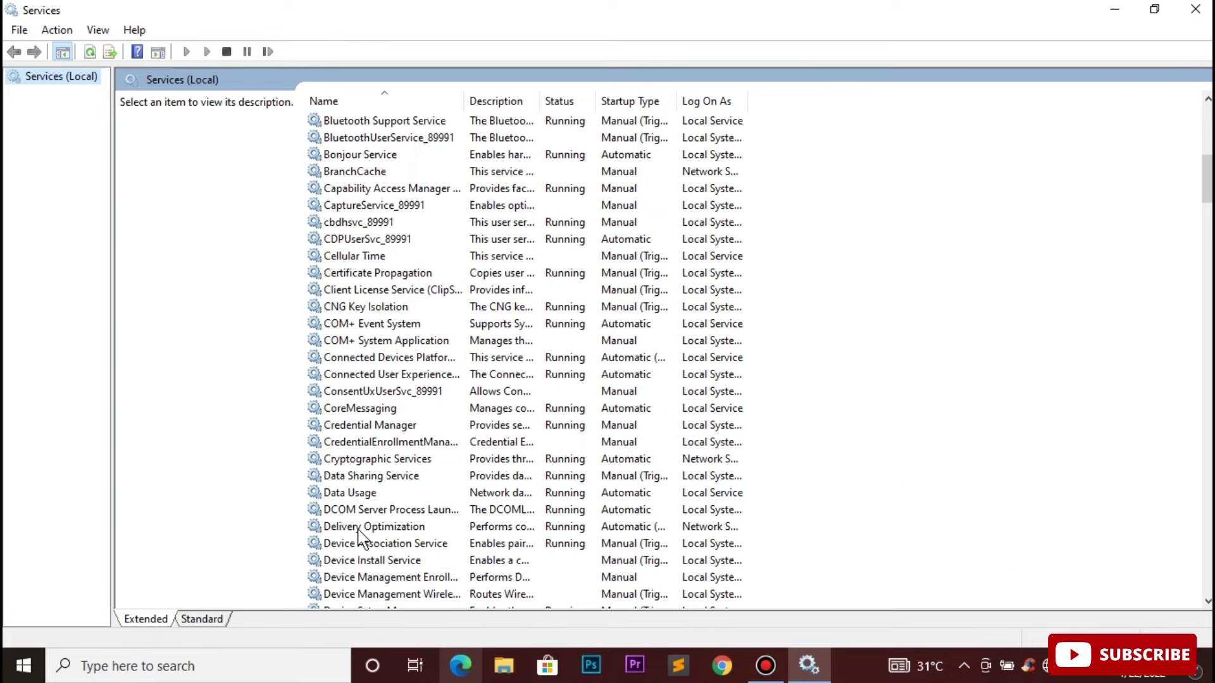
pyautogui.scroll(-3, 358, 535)
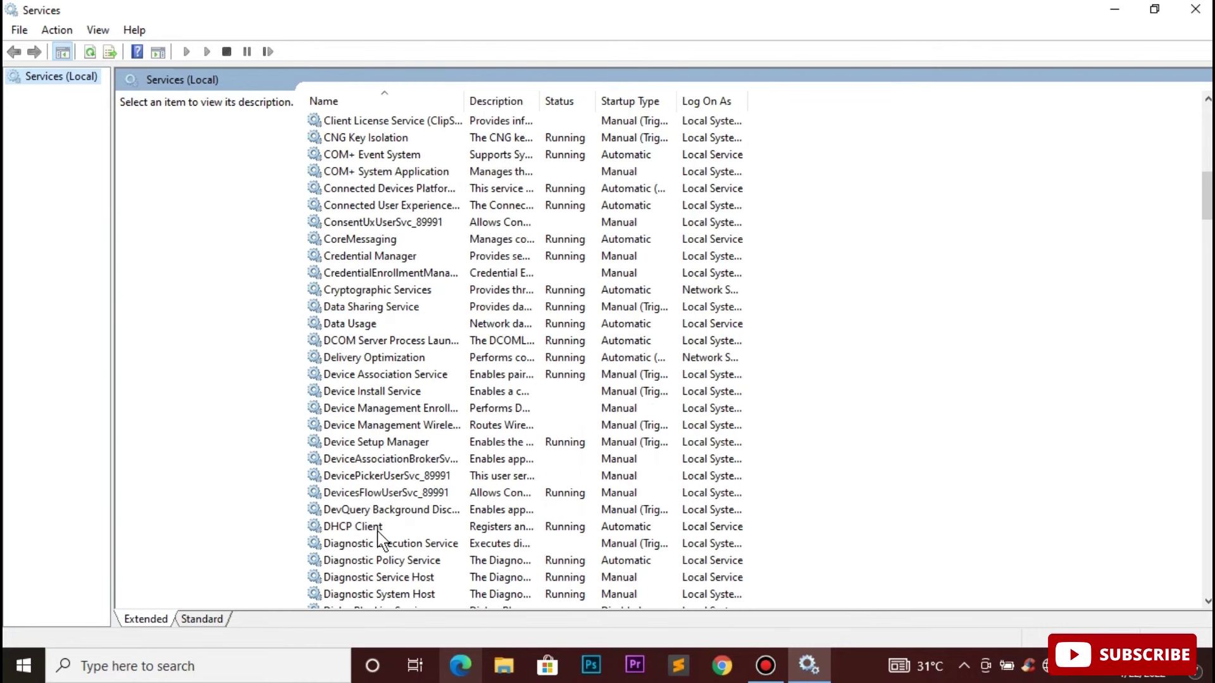
pyautogui.click(378, 530)
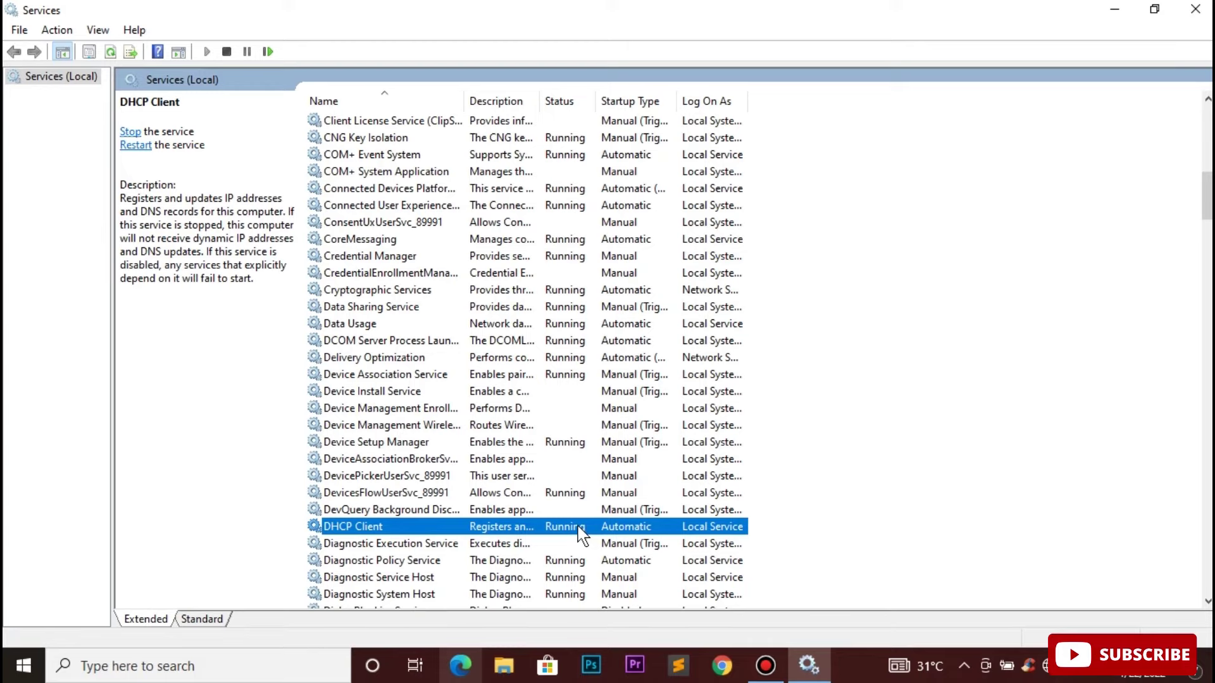
pyautogui.rightClick(579, 527)
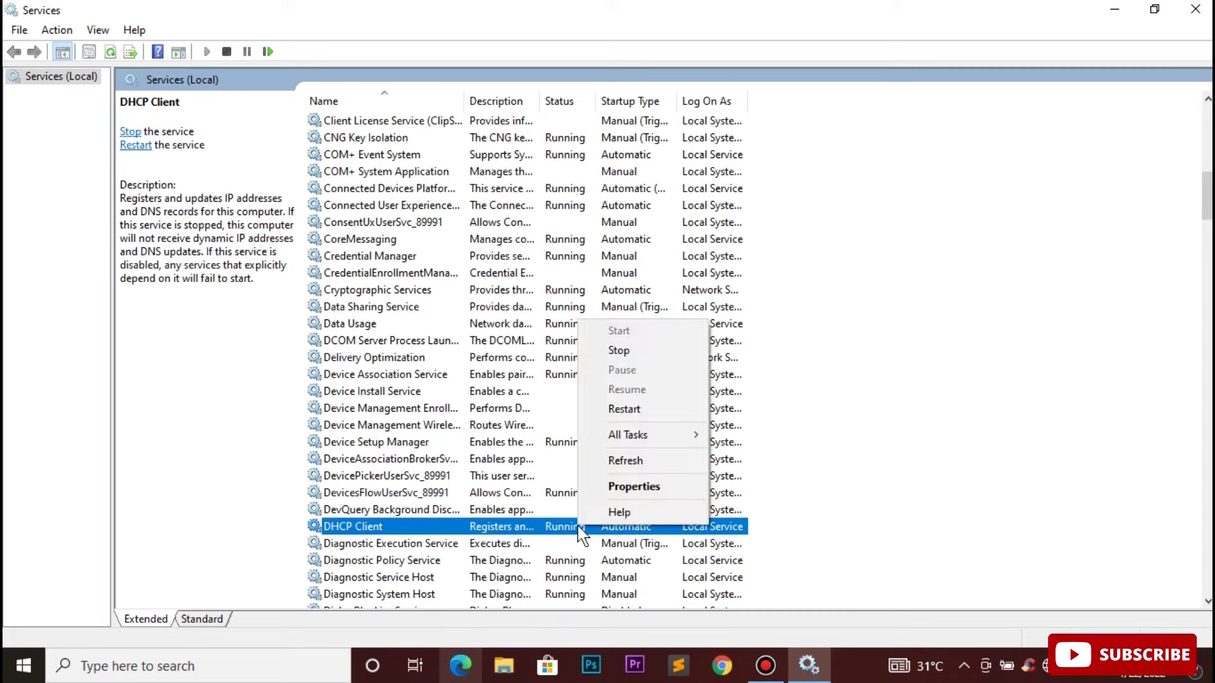
pyautogui.click(623, 486)
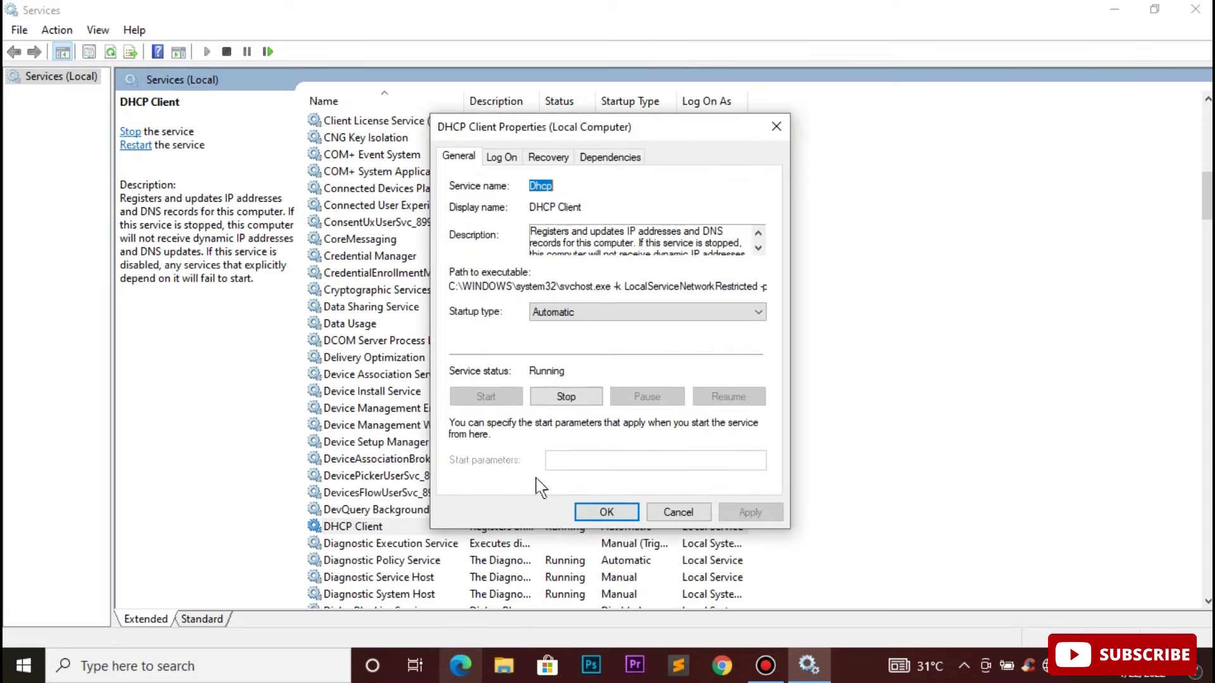
pyautogui.click(587, 513)
# Step: Find the Network Connections service, check its startup type and service status in its properties, and close them without changes
pyautogui.scroll(-15, 751, 543)
pyautogui.scroll(-8, 751, 542)
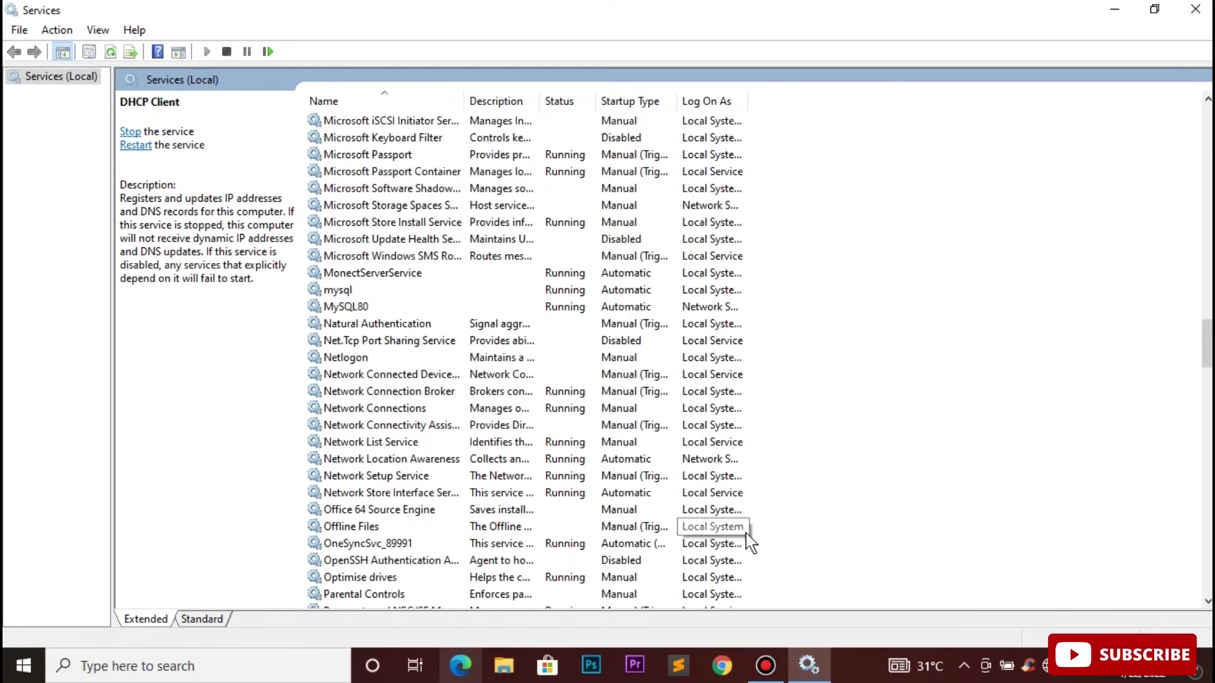
pyautogui.scroll(-20, 751, 542)
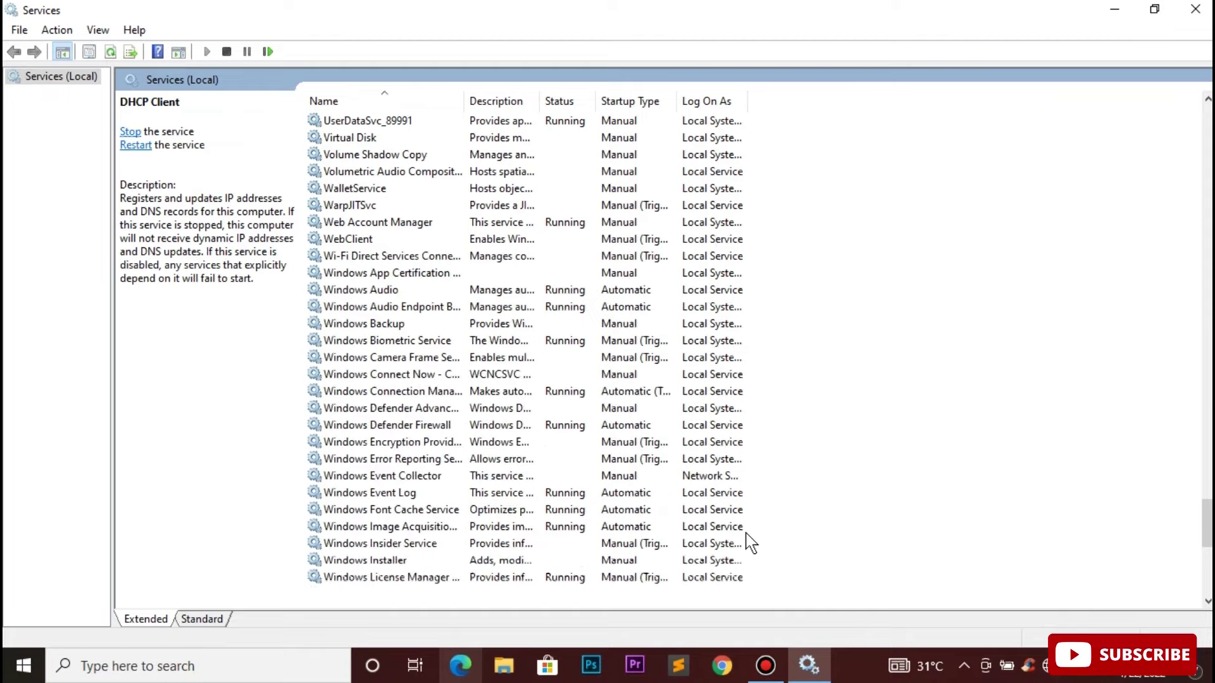
pyautogui.scroll(7, 751, 542)
pyautogui.scroll(10, 751, 543)
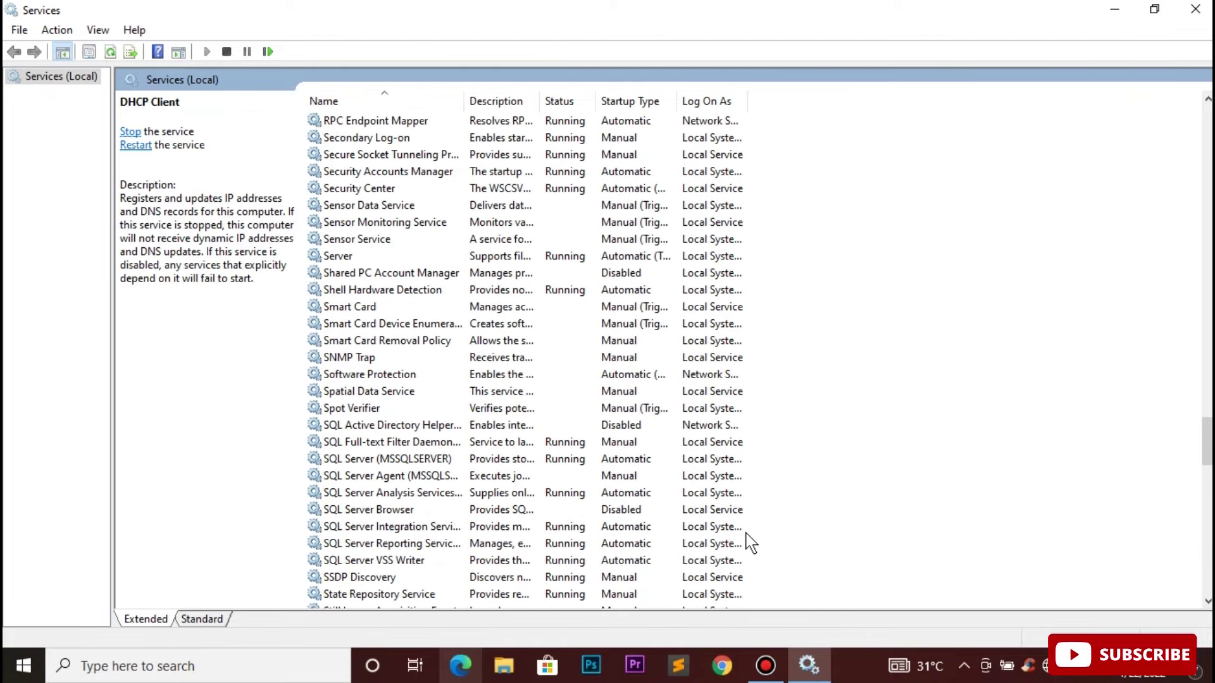
pyautogui.scroll(7, 751, 543)
pyautogui.scroll(-4, 751, 542)
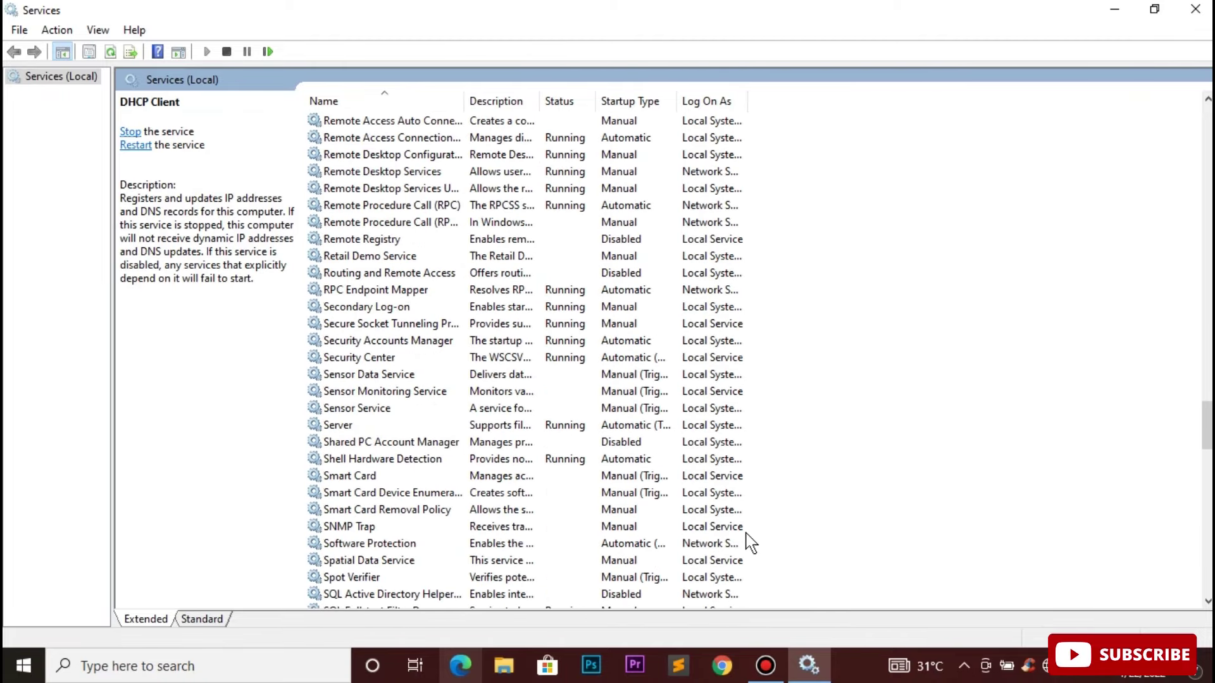
pyautogui.scroll(17, 751, 542)
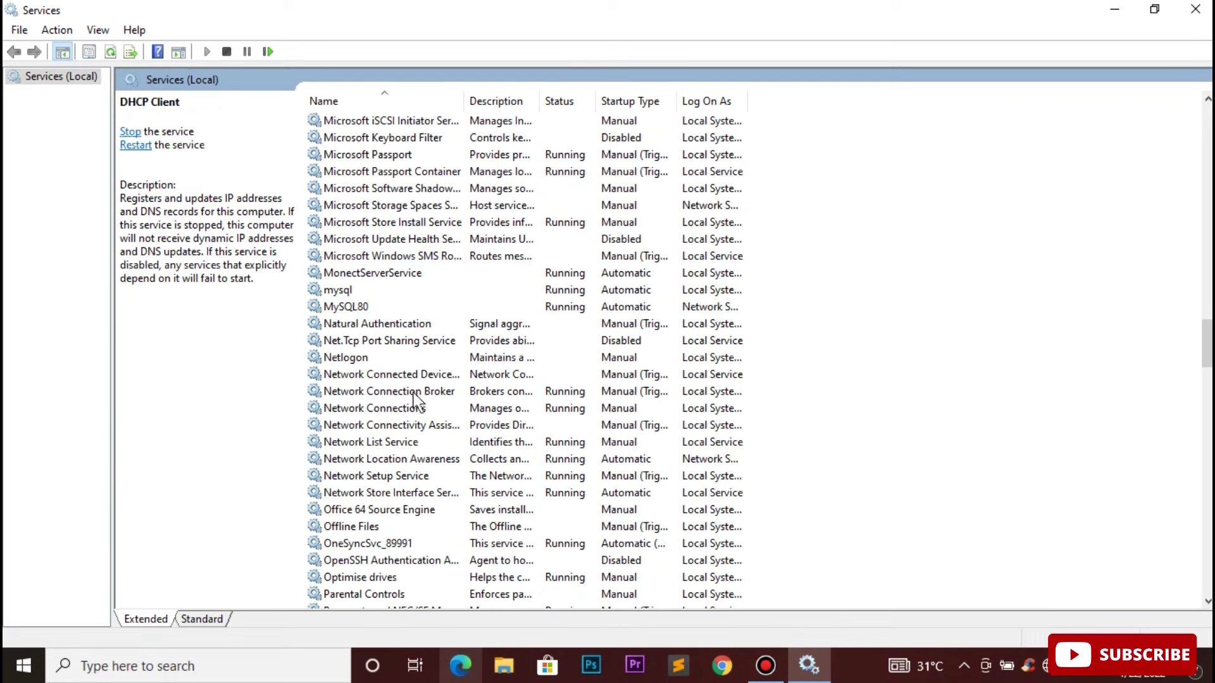
pyautogui.click(400, 376)
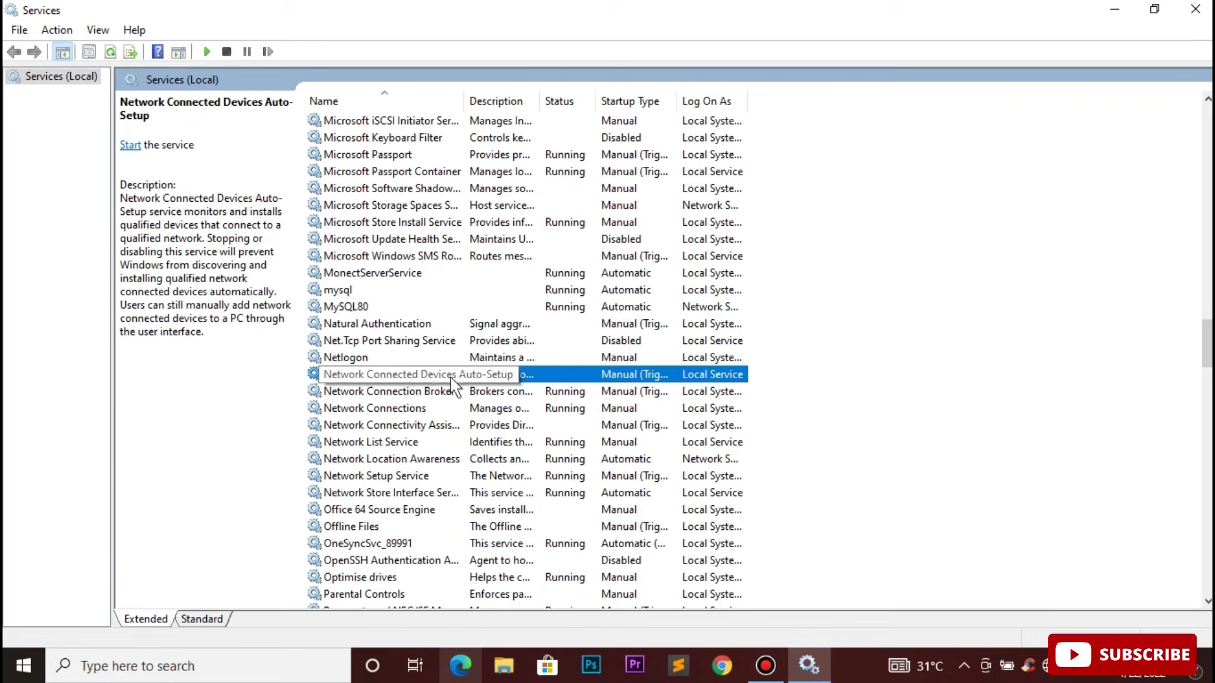
pyautogui.click(399, 411)
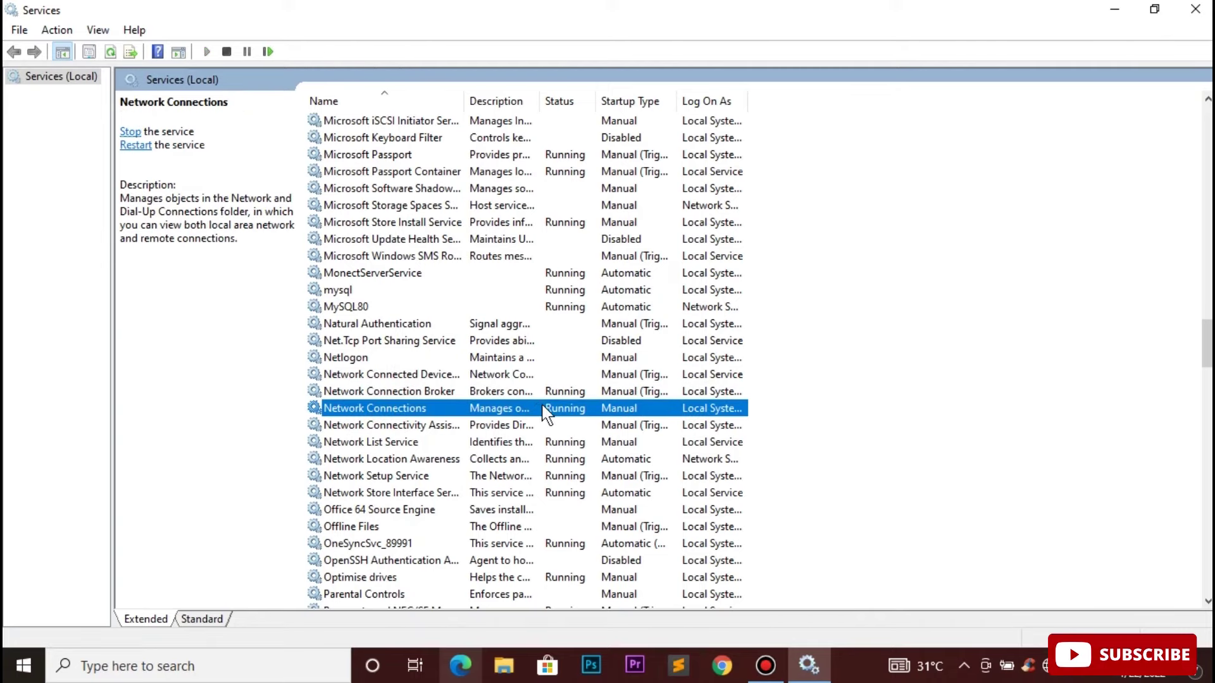
pyautogui.rightClick(543, 408)
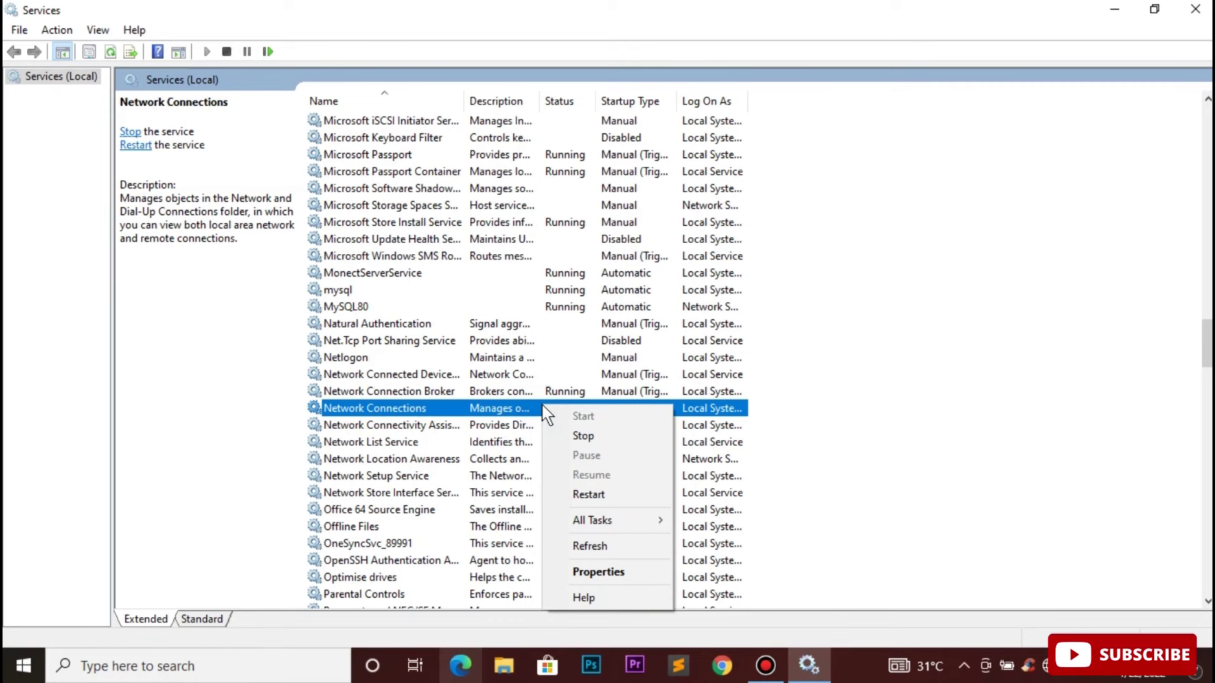
pyautogui.click(598, 572)
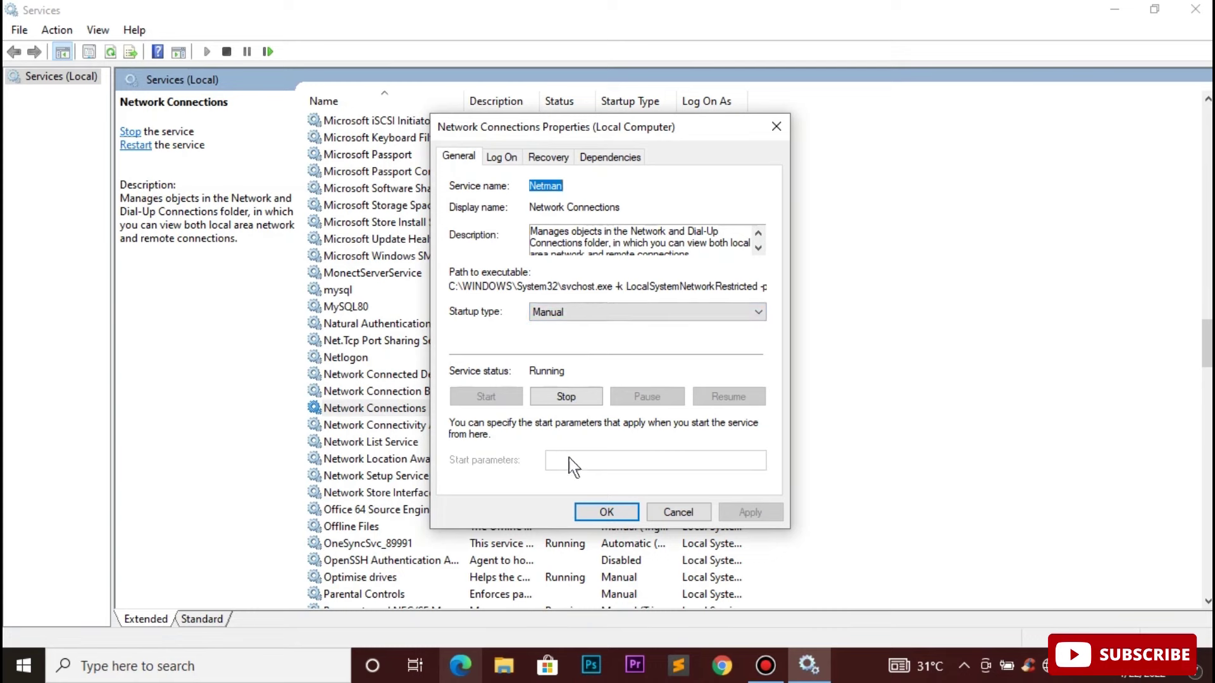
pyautogui.click(607, 512)
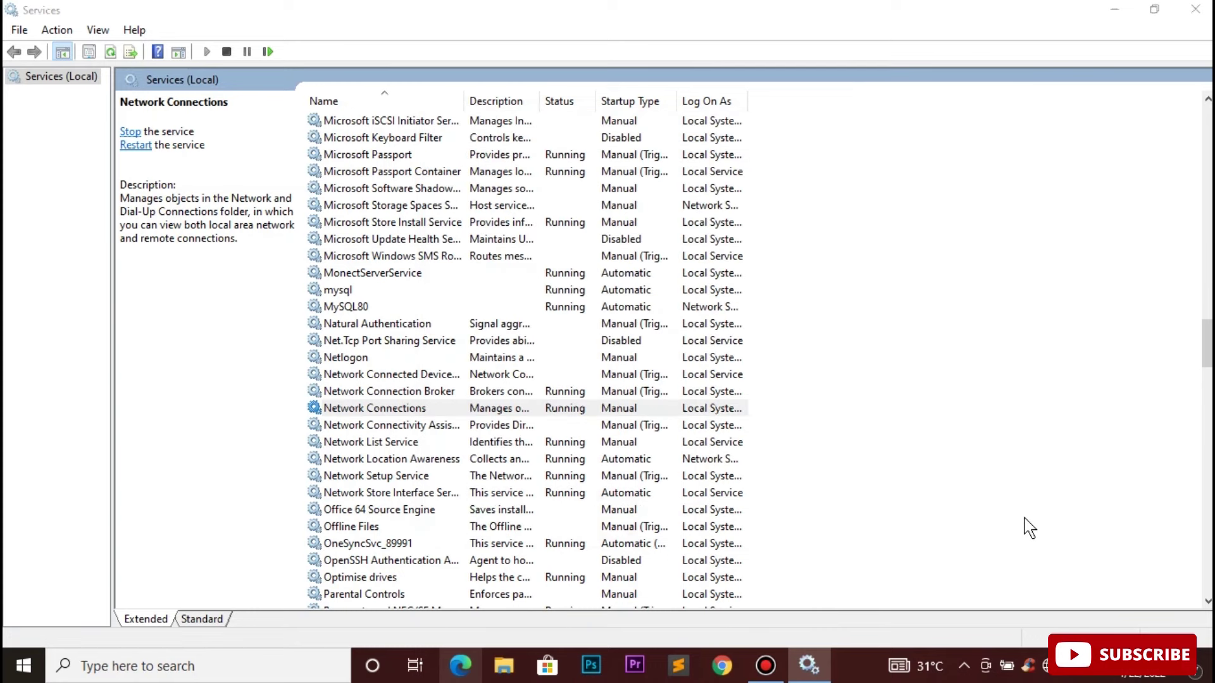